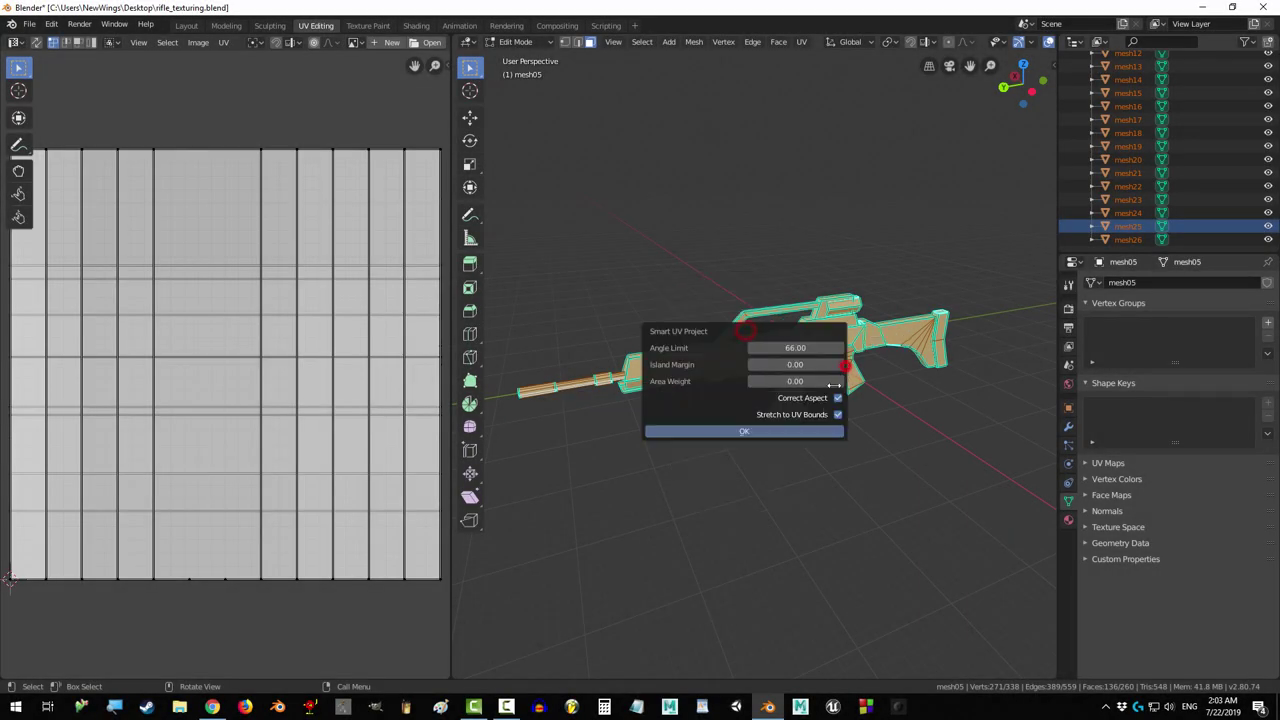
- Unwrap the selected rifle meshes with Smart UV Project, using an angle limit of 66 and an island margin of 0
{"action": "left_click", "coordinate": [803, 436]}
{"action": "scroll", "coordinate": [760, 390], "scroll_direction": "up", "scroll_amount": 2}
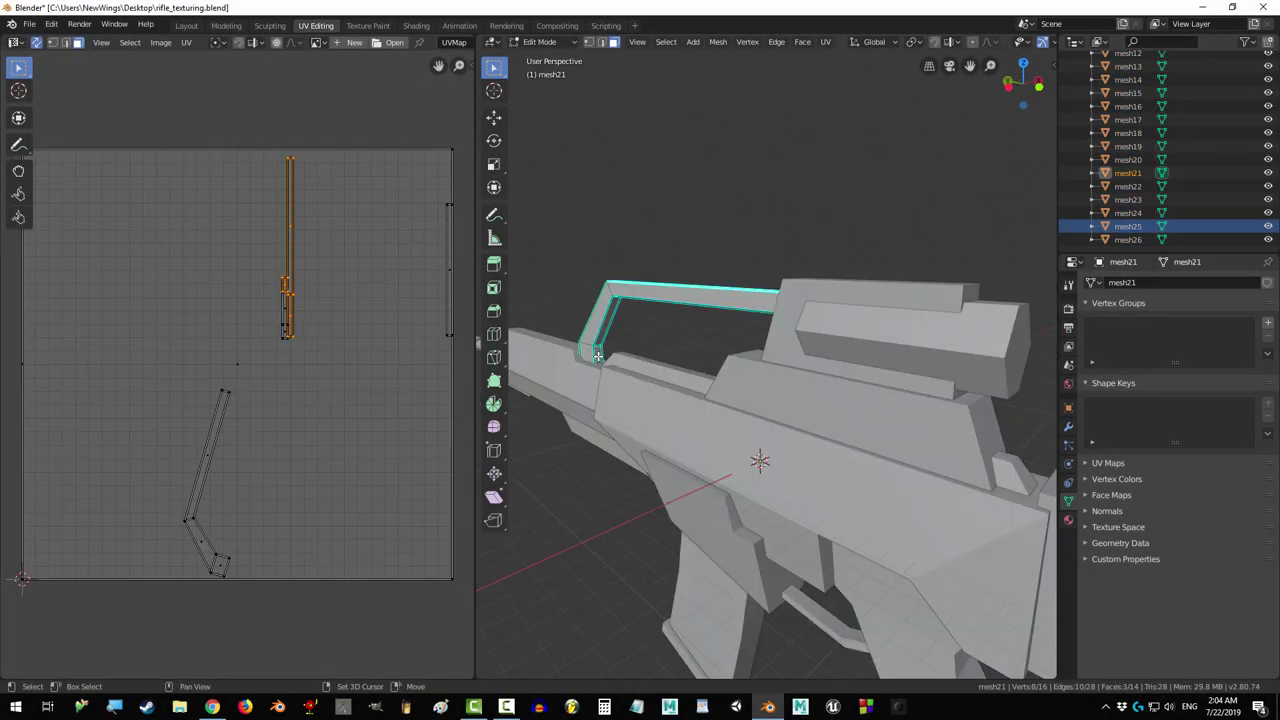
- Select the faces of the rifle's carry handle along with their edges and mark those edges as seams
{"action": "middle_click_drag", "start_coordinate": [650, 344], "coordinate": [722, 385]}
{"action": "left_click", "coordinate": [756, 237], "text": "shift"}
{"action": "middle_click_drag", "start_coordinate": [690, 325], "coordinate": [783, 389]}
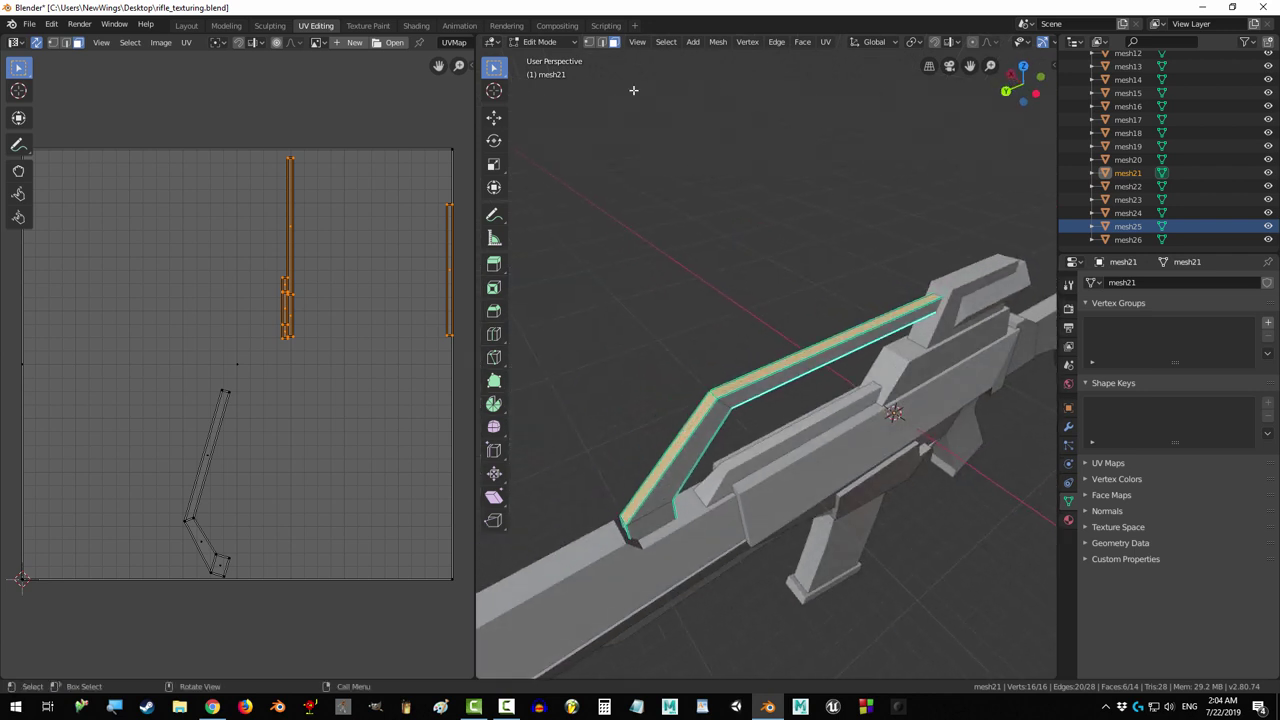
{"action": "right_click", "coordinate": [734, 395]}
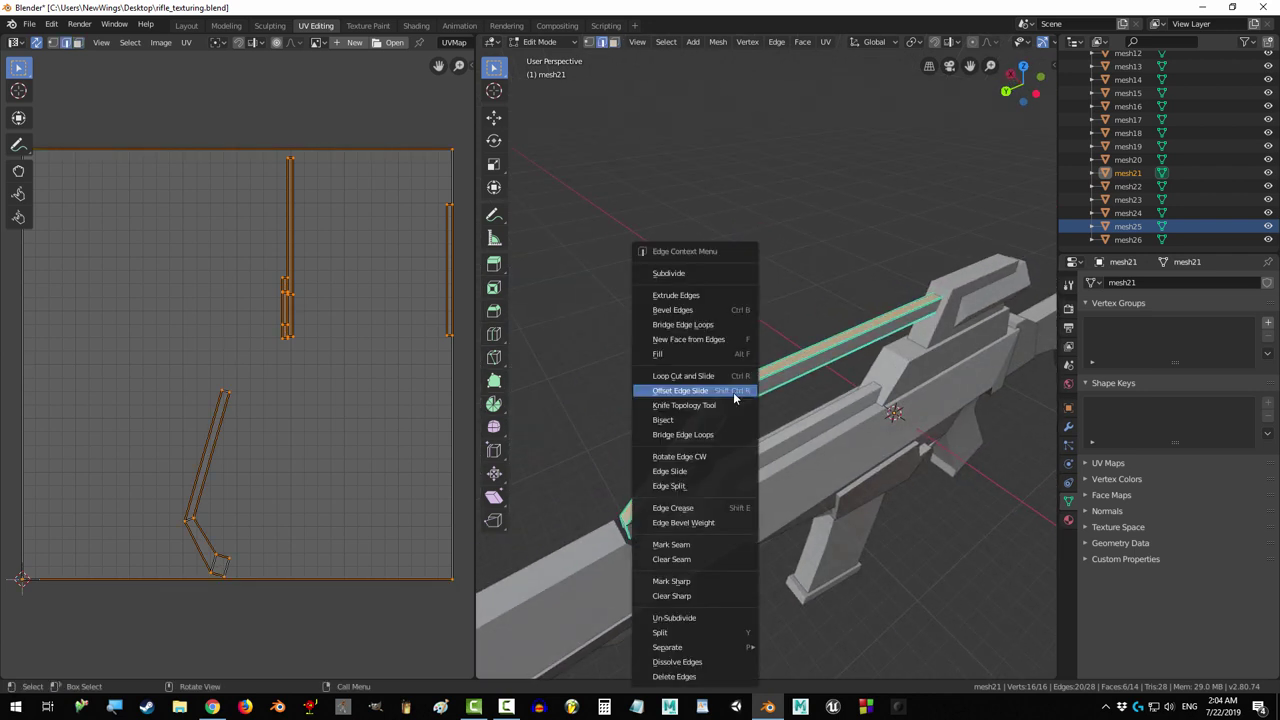
{"action": "left_click", "coordinate": [700, 545]}
{"action": "middle_click_drag", "start_coordinate": [700, 550], "coordinate": [843, 400]}
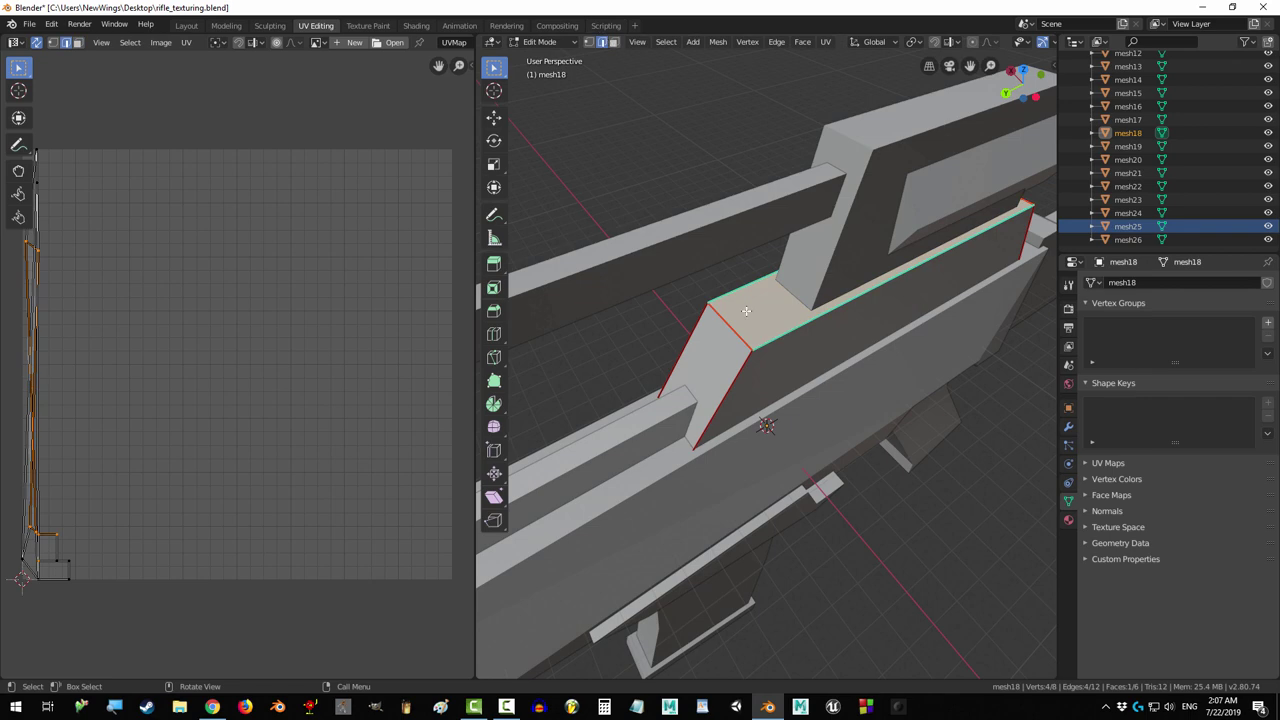
- Mark the edges around the top face of the block beneath the scope as seams
{"action": "right_click", "coordinate": [752, 340]}
{"action": "left_click", "coordinate": [750, 343]}
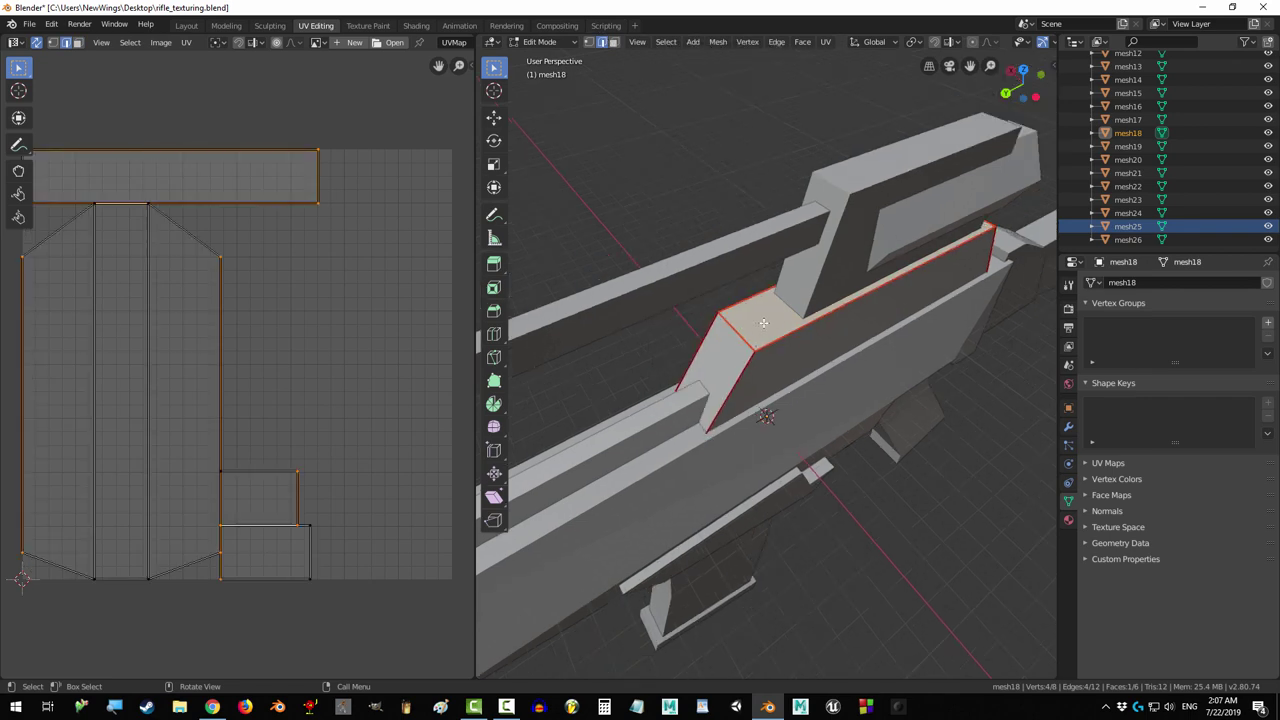
{"action": "middle_click_drag", "start_coordinate": [764, 323], "coordinate": [834, 354]}
{"action": "scroll", "coordinate": [834, 354], "scroll_direction": "down", "scroll_amount": 8}
{"action": "middle_click_drag", "start_coordinate": [670, 415], "coordinate": [798, 398]}
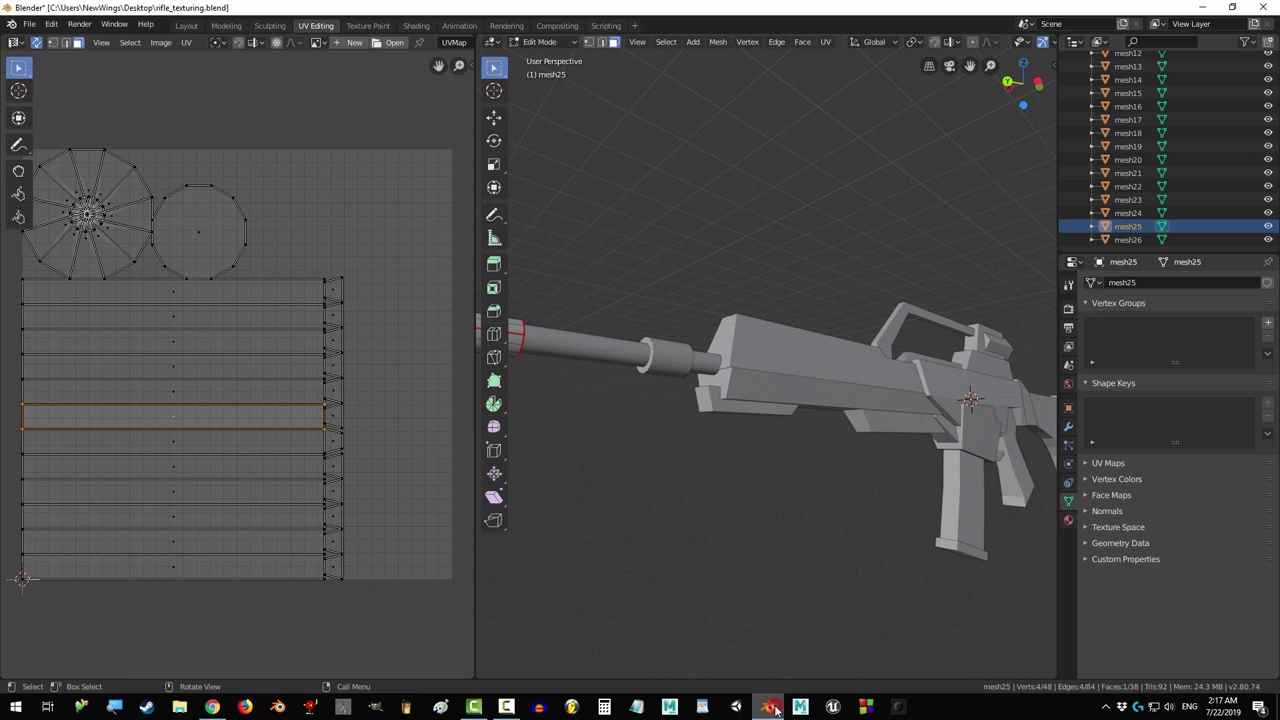
- Mark a seam on the long upper edge between the top and side faces of the rifle's front handguard
{"action": "middle_click_drag", "start_coordinate": [840, 440], "coordinate": [748, 399]}
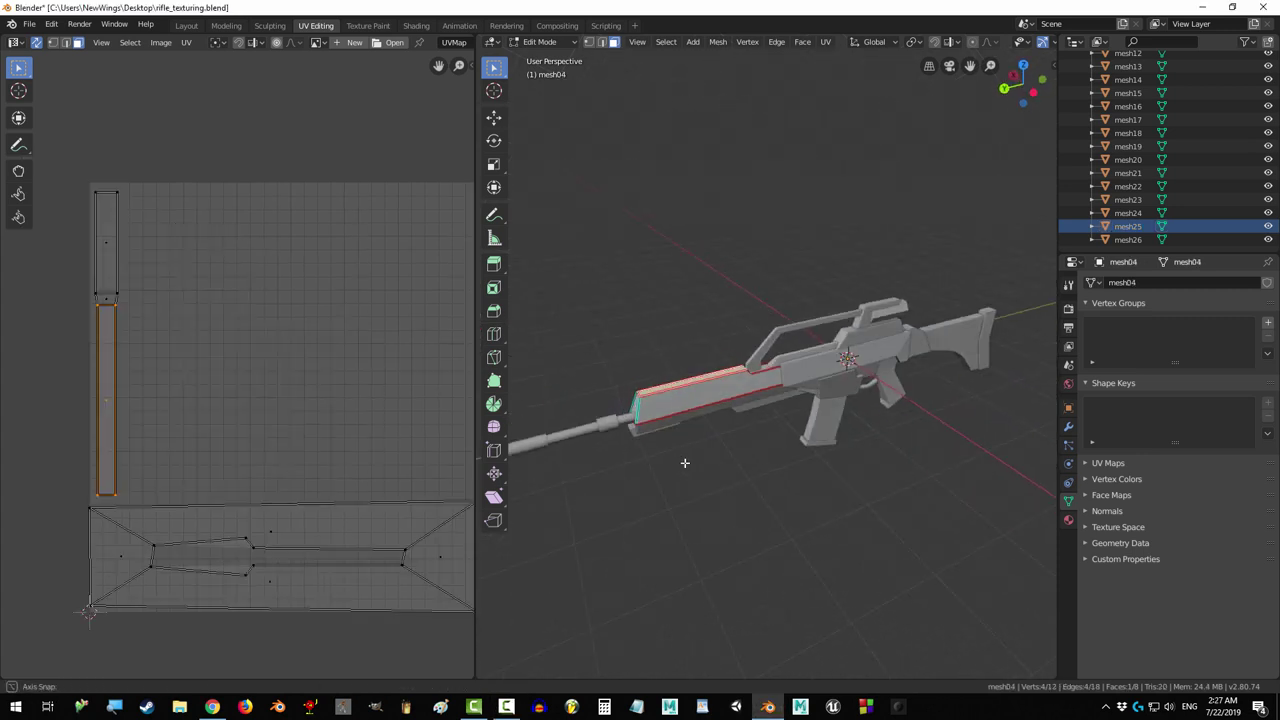
{"action": "middle_click_drag", "start_coordinate": [686, 457], "coordinate": [752, 380]}
{"action": "right_click", "coordinate": [754, 373]}
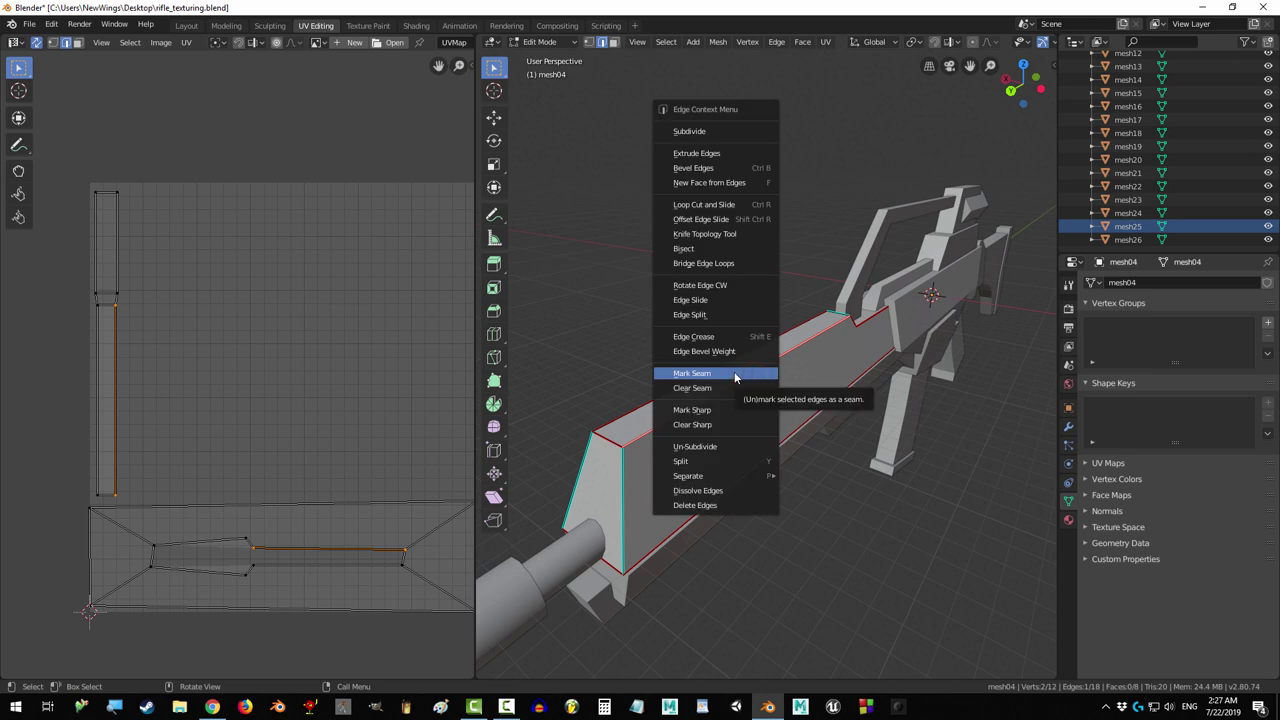
{"action": "left_click", "coordinate": [717, 377]}
{"action": "middle_click_drag", "start_coordinate": [700, 402], "coordinate": [702, 409]}
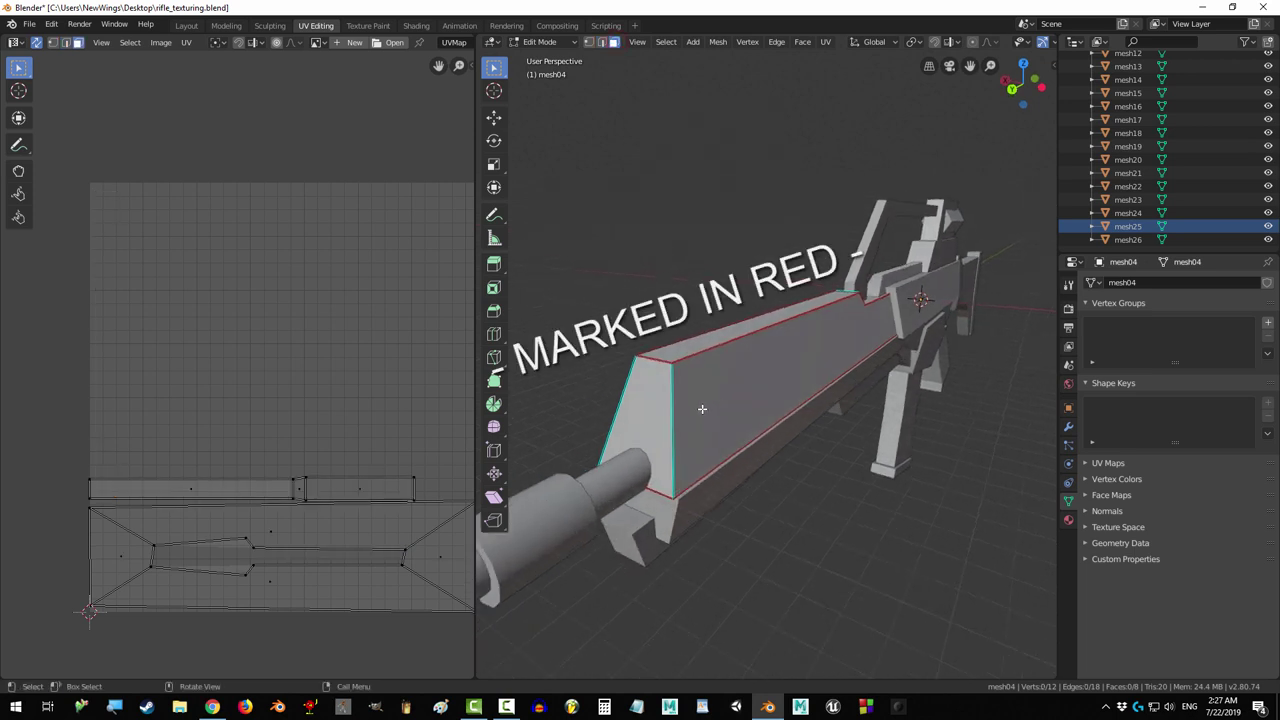
- Select the handguard's top and side faces alternately to compare their locations on the UV map
{"action": "left_click", "coordinate": [694, 384]}
{"action": "left_click", "coordinate": [699, 346]}
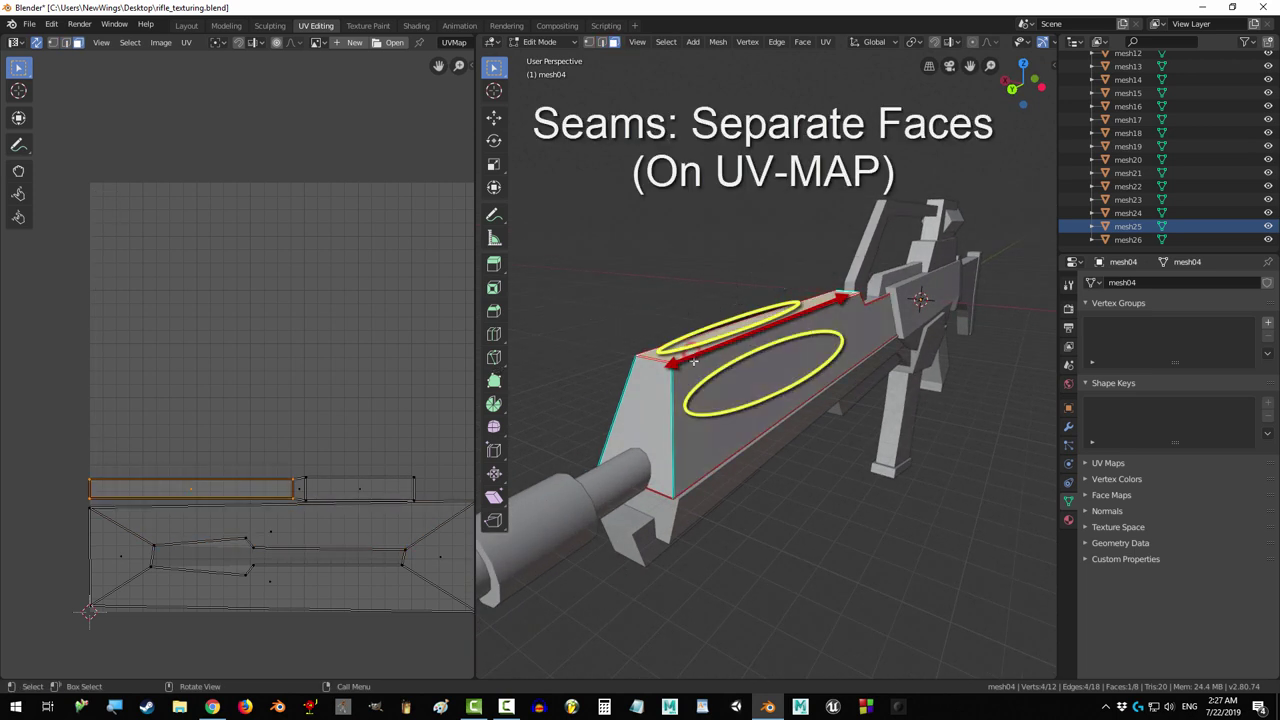
{"action": "left_click", "coordinate": [690, 394]}
{"action": "left_click", "coordinate": [692, 345]}
{"action": "left_click", "coordinate": [697, 376]}
{"action": "middle_click_drag", "start_coordinate": [697, 376], "coordinate": [665, 327]}
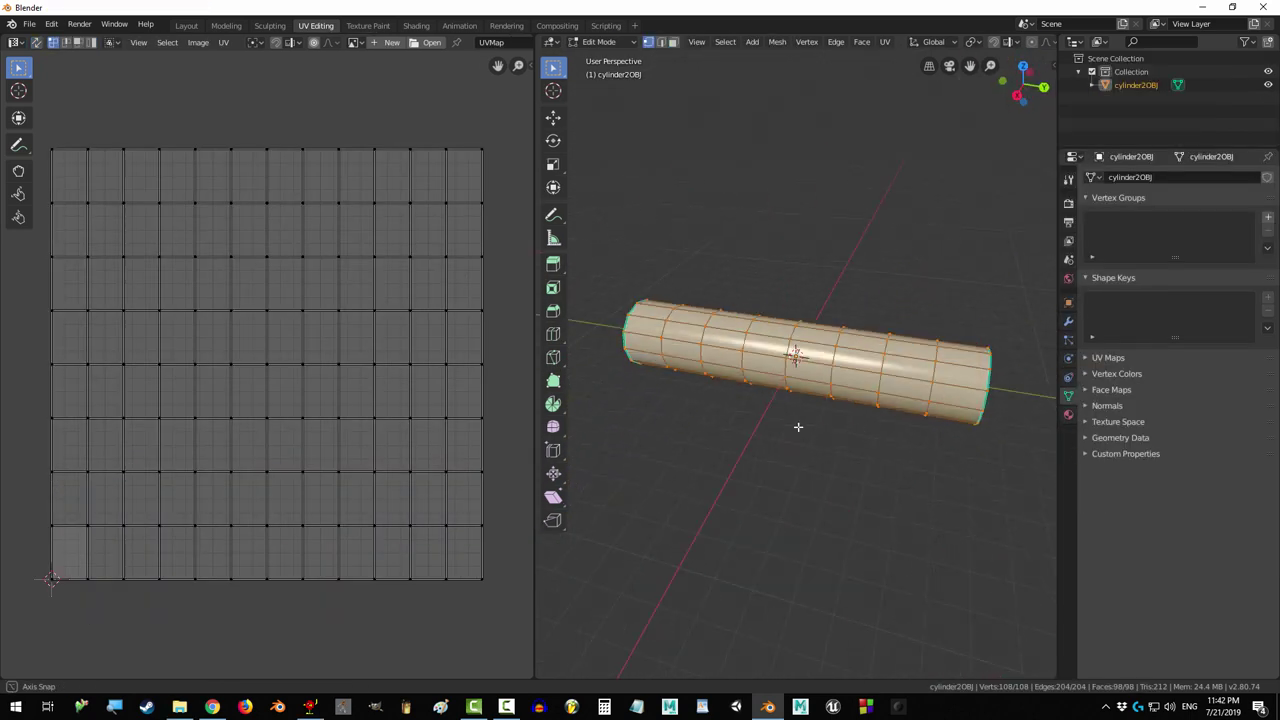
- Deselect the cylinder's geometry, change to edge selection, and turn on UV sync selection to show its full UV layout
{"action": "mouse_move", "coordinate": [800, 429]}
{"action": "middle_mouse_down"}
{"action": "mouse_move", "coordinate": [865, 358]}
{"action": "mouse_move", "coordinate": [866, 411]}
{"action": "mouse_move", "coordinate": [851, 389]}
{"action": "mouse_move", "coordinate": [860, 405]}
{"action": "mouse_move", "coordinate": [844, 412]}
{"action": "mouse_move", "coordinate": [791, 407]}
{"action": "middle_mouse_up"}
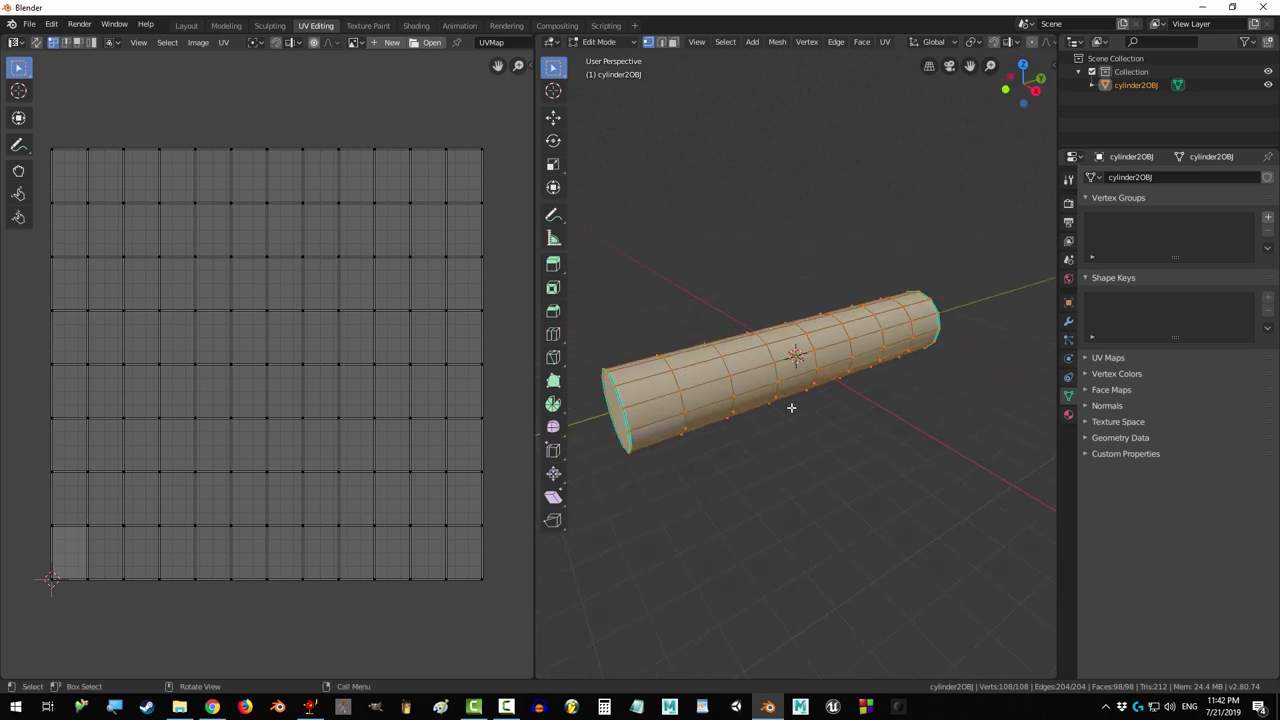
{"action": "mouse_move", "coordinate": [716, 455]}
{"action": "middle_mouse_down"}
{"action": "mouse_move", "coordinate": [766, 431]}
{"action": "mouse_move", "coordinate": [720, 451]}
{"action": "middle_mouse_up"}
{"action": "left_click", "coordinate": [690, 487]}
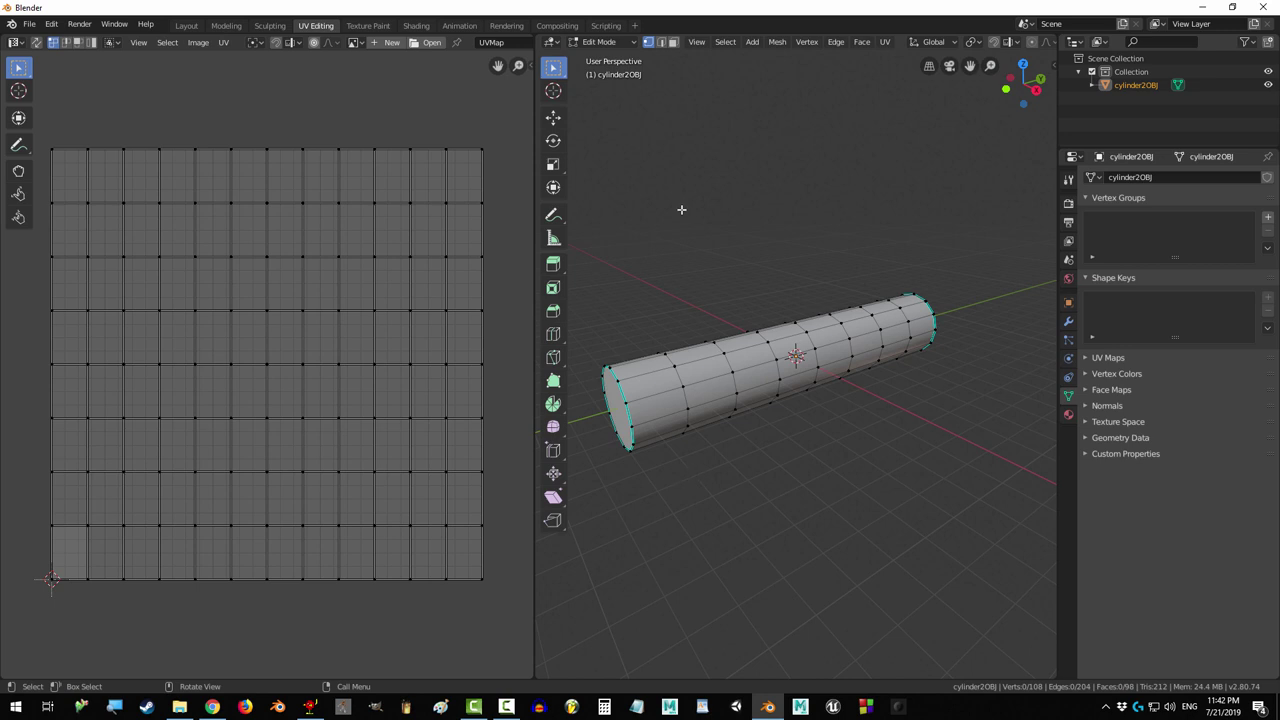
{"action": "left_click", "coordinate": [662, 43]}
{"action": "middle_click_drag", "start_coordinate": [656, 393], "coordinate": [670, 402]}
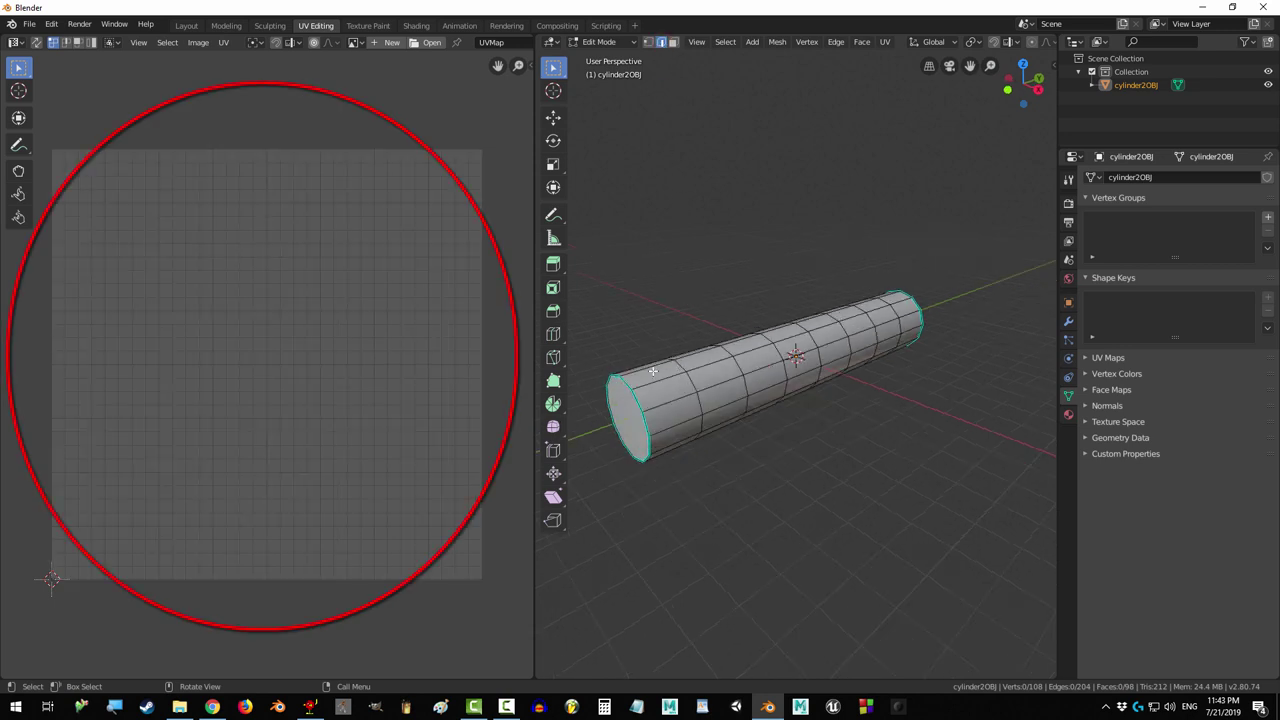
{"action": "left_click", "coordinate": [37, 42]}
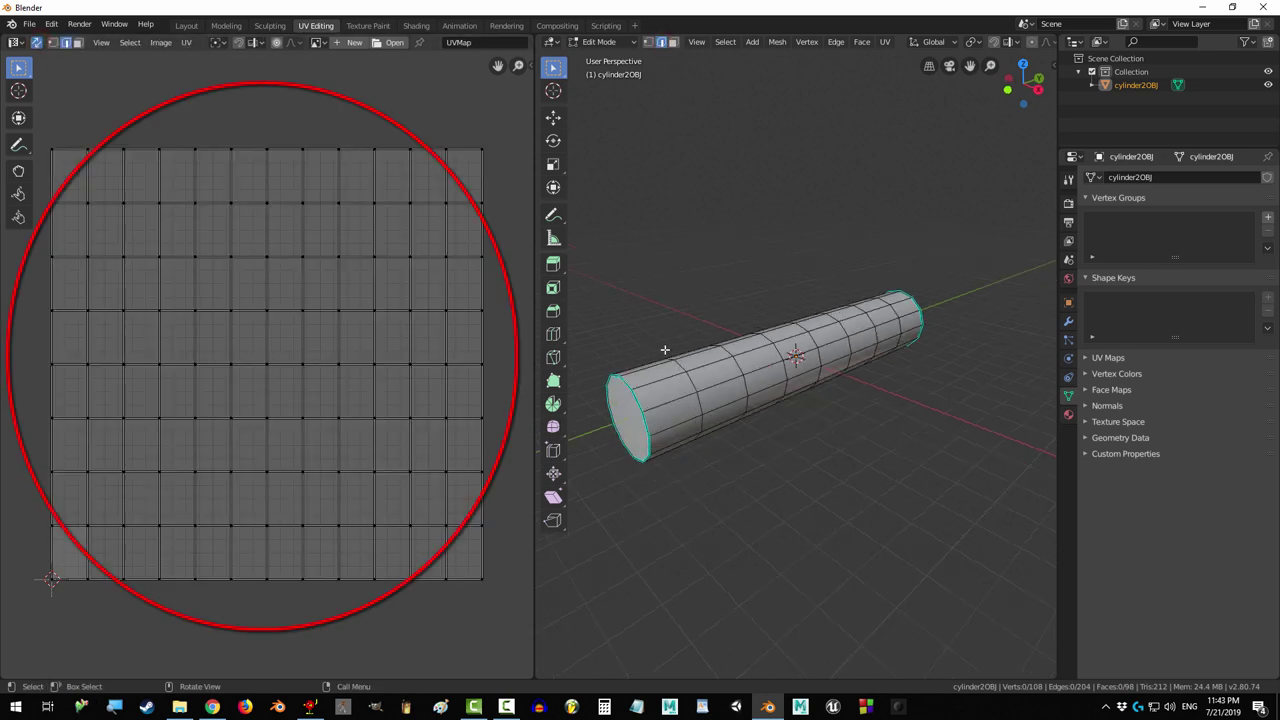
- Select the edge loop around the cylinder's front end cap and mark it as a seam
{"action": "middle_click_drag", "start_coordinate": [651, 376], "coordinate": [658, 433]}
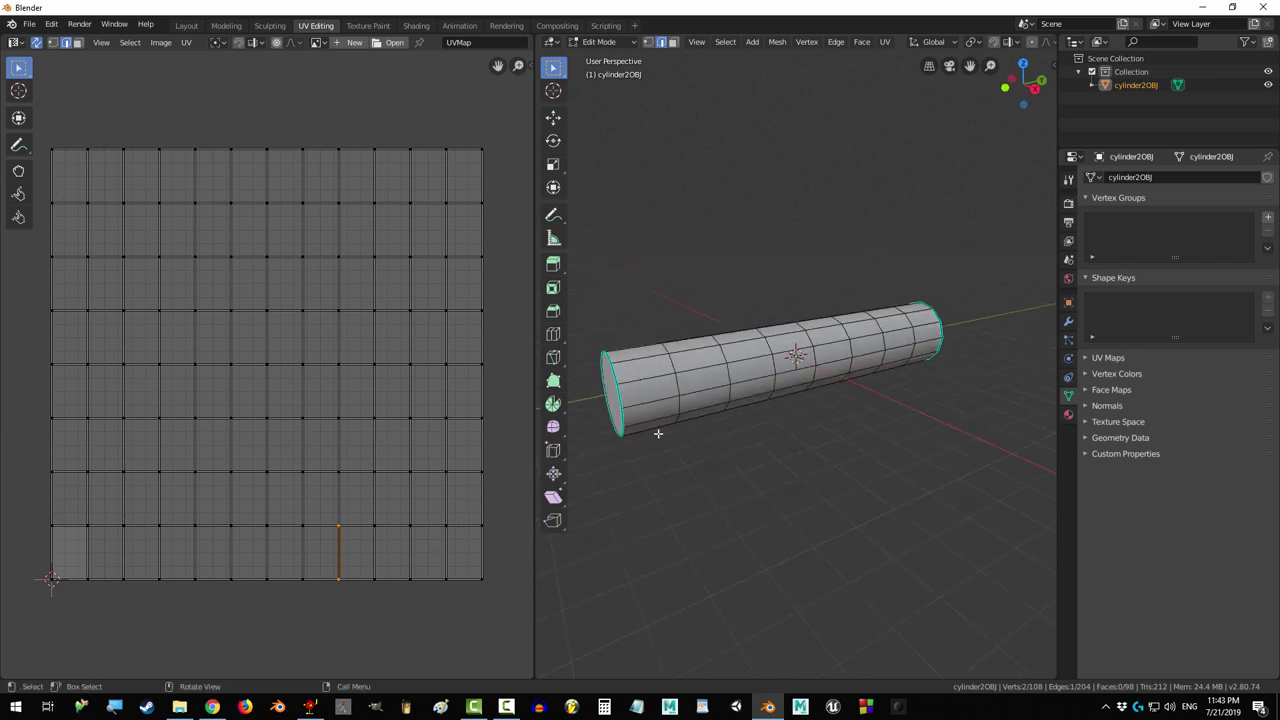
{"action": "left_click", "coordinate": [605, 414], "text": "alt"}
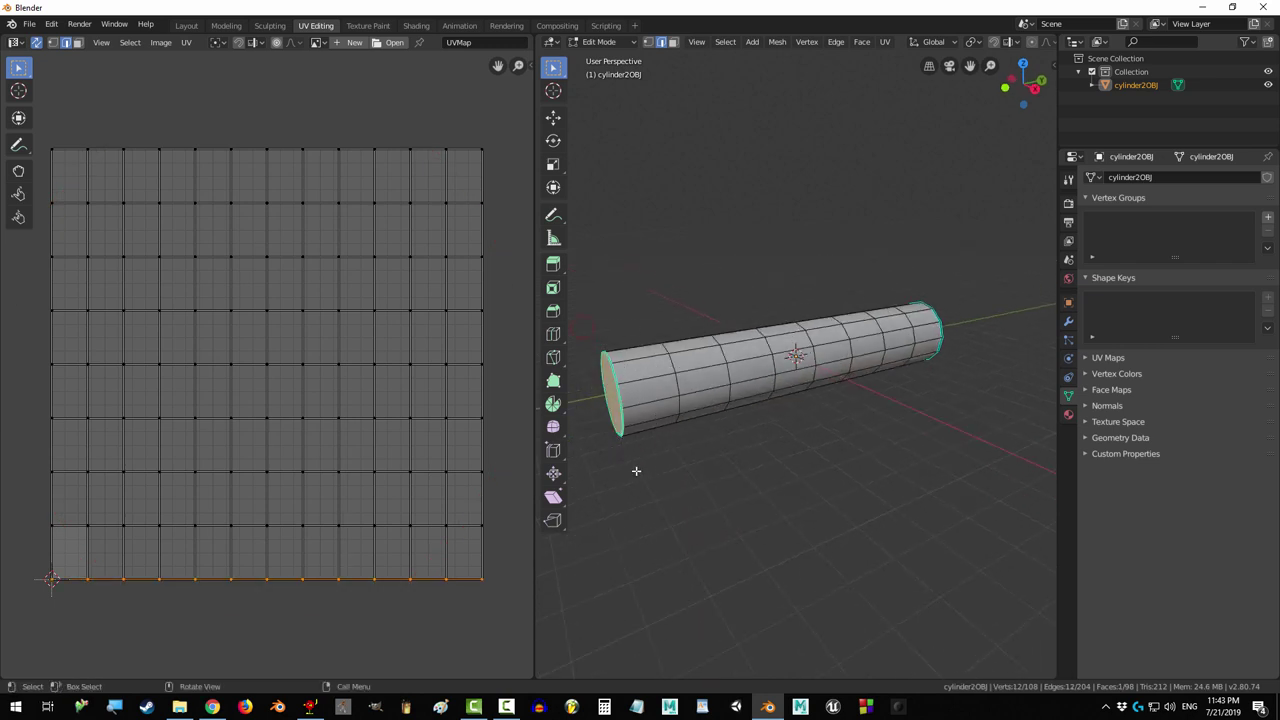
{"action": "middle_click_drag", "start_coordinate": [634, 380], "coordinate": [685, 436]}
{"action": "right_click", "coordinate": [654, 408]}
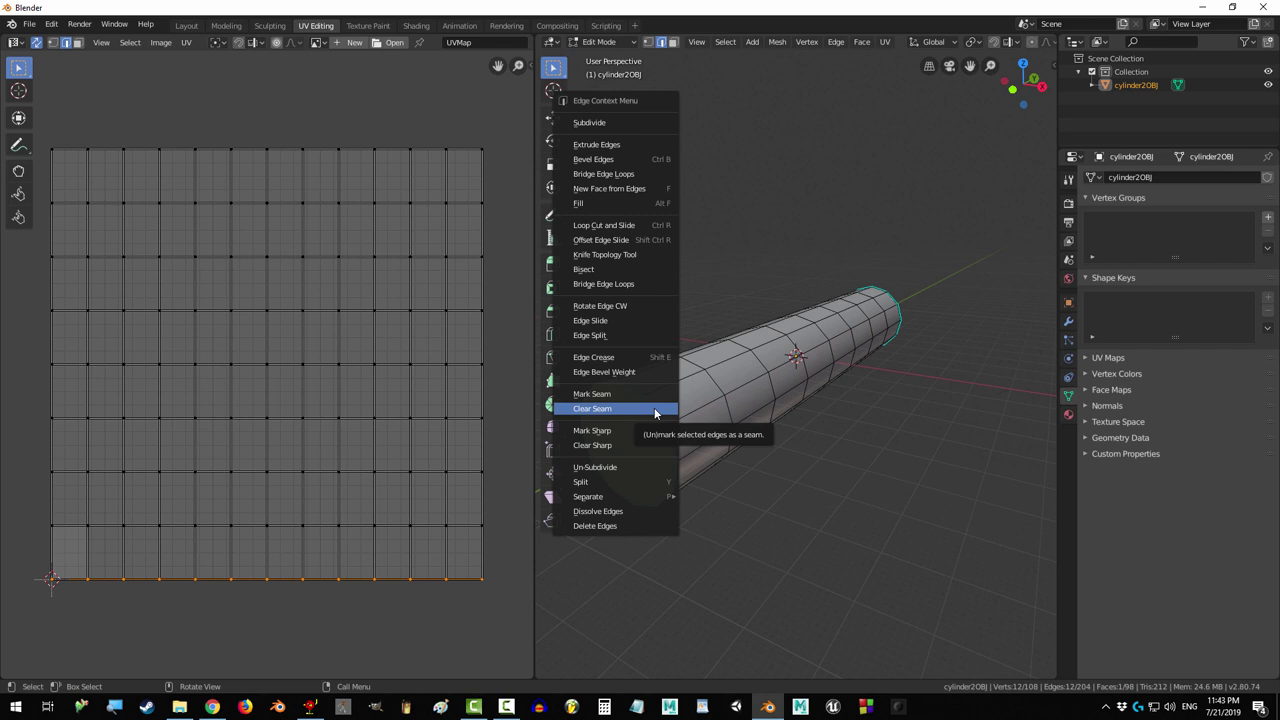
{"action": "left_click", "coordinate": [655, 398]}
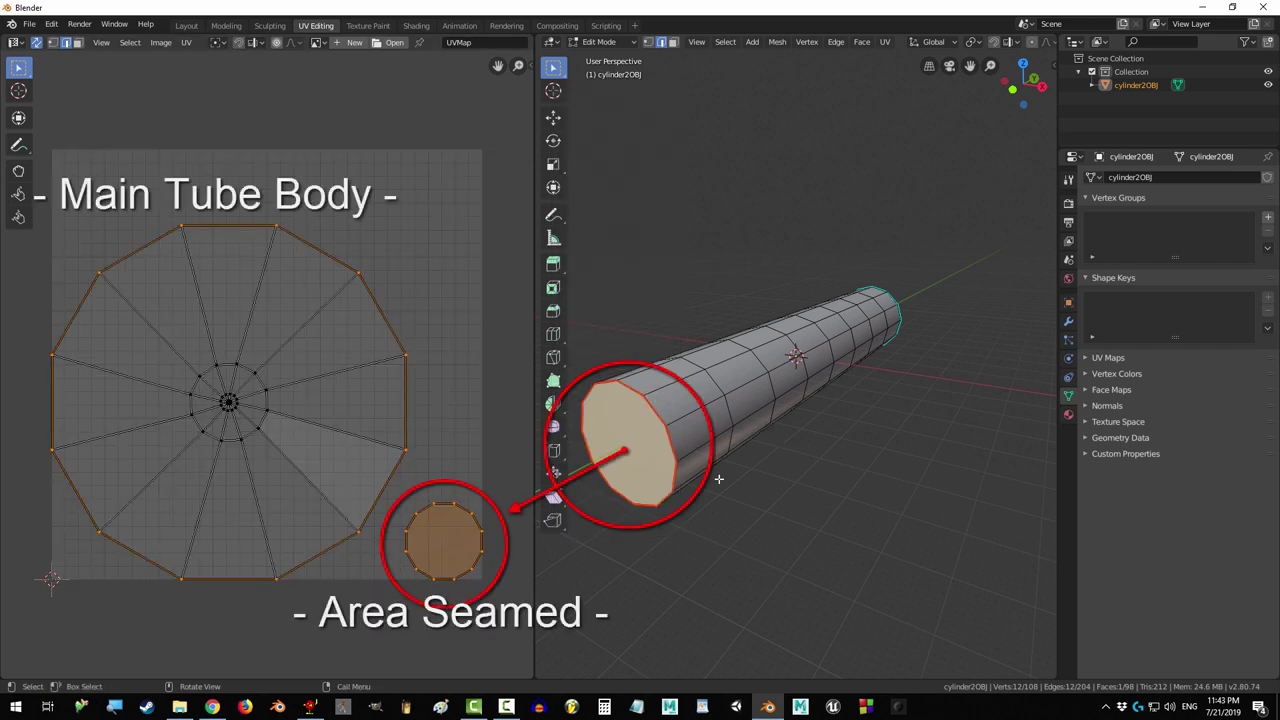
- In face selection mode, alternate between the front end cap and an adjoining tube face to compare their UV islands
{"action": "left_click", "coordinate": [674, 43]}
{"action": "scroll", "coordinate": [723, 409], "scroll_direction": "up", "scroll_amount": 1}
{"action": "middle_click_drag", "start_coordinate": [723, 409], "coordinate": [812, 392], "text": "shift"}
{"action": "middle_click_drag", "start_coordinate": [812, 392], "coordinate": [772, 382]}
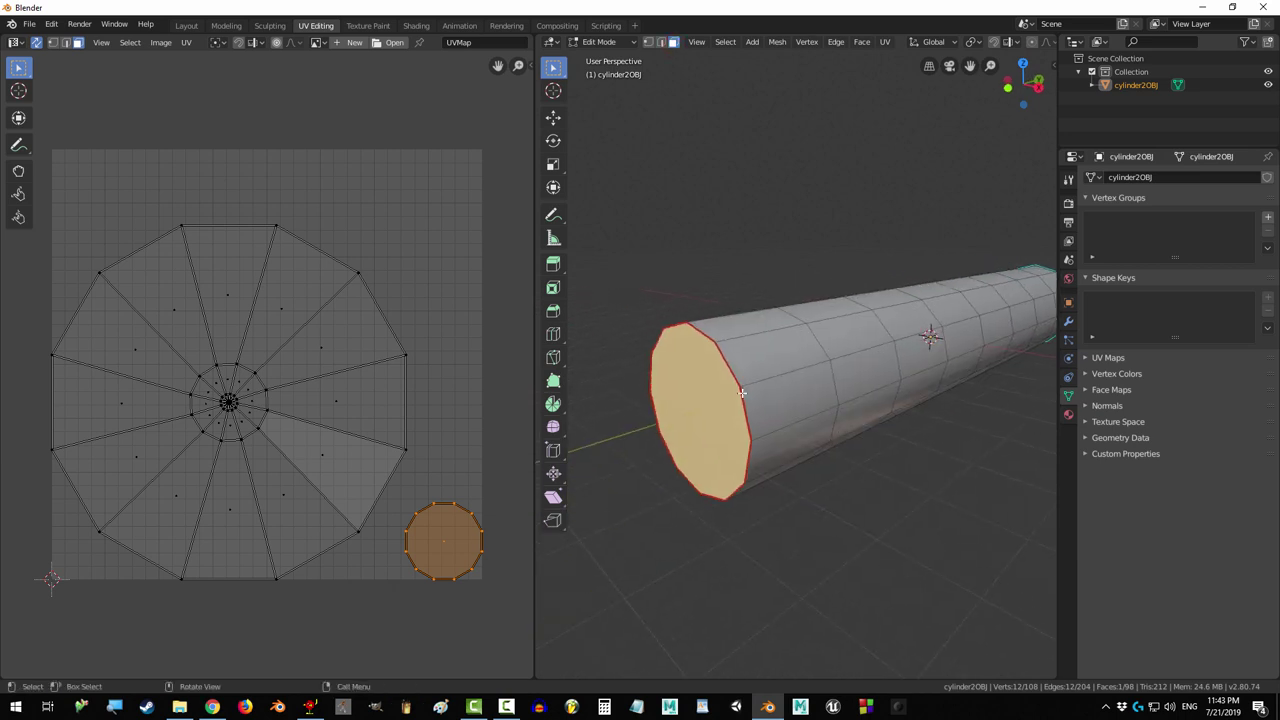
{"action": "scroll", "coordinate": [762, 376], "scroll_direction": "up", "scroll_amount": 1}
{"action": "left_click", "coordinate": [766, 362]}
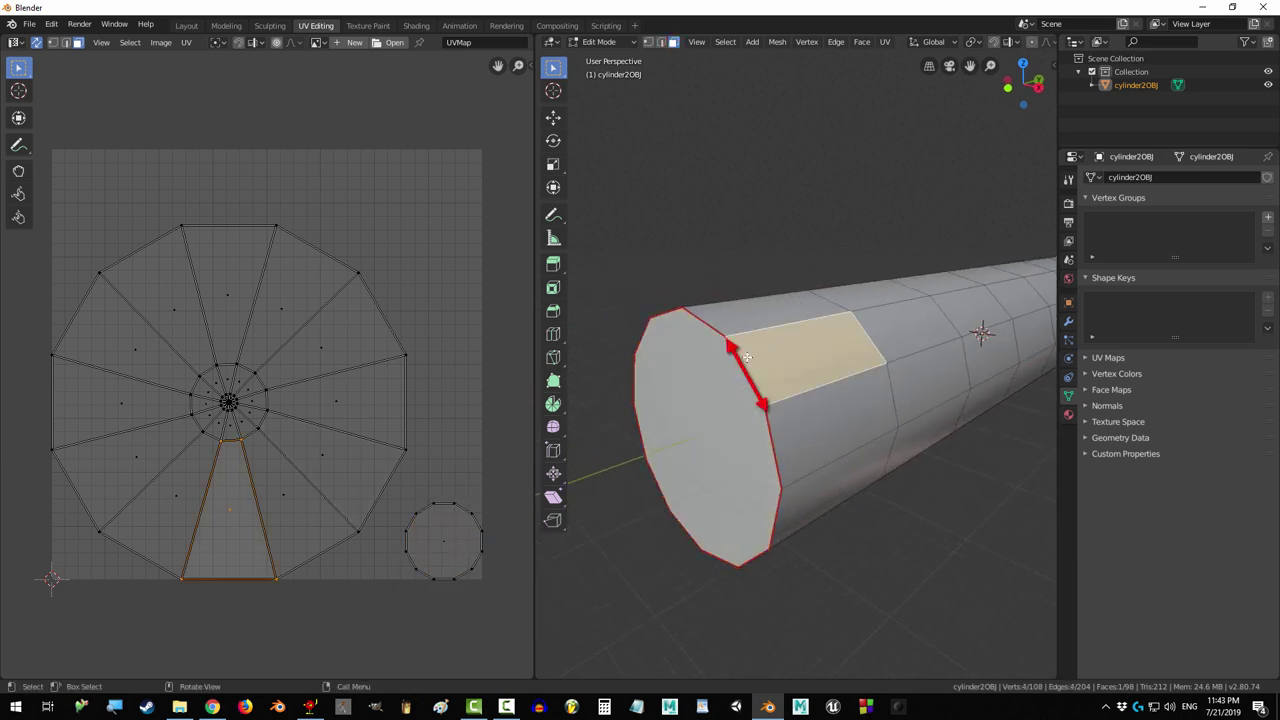
{"action": "left_click", "coordinate": [714, 391]}
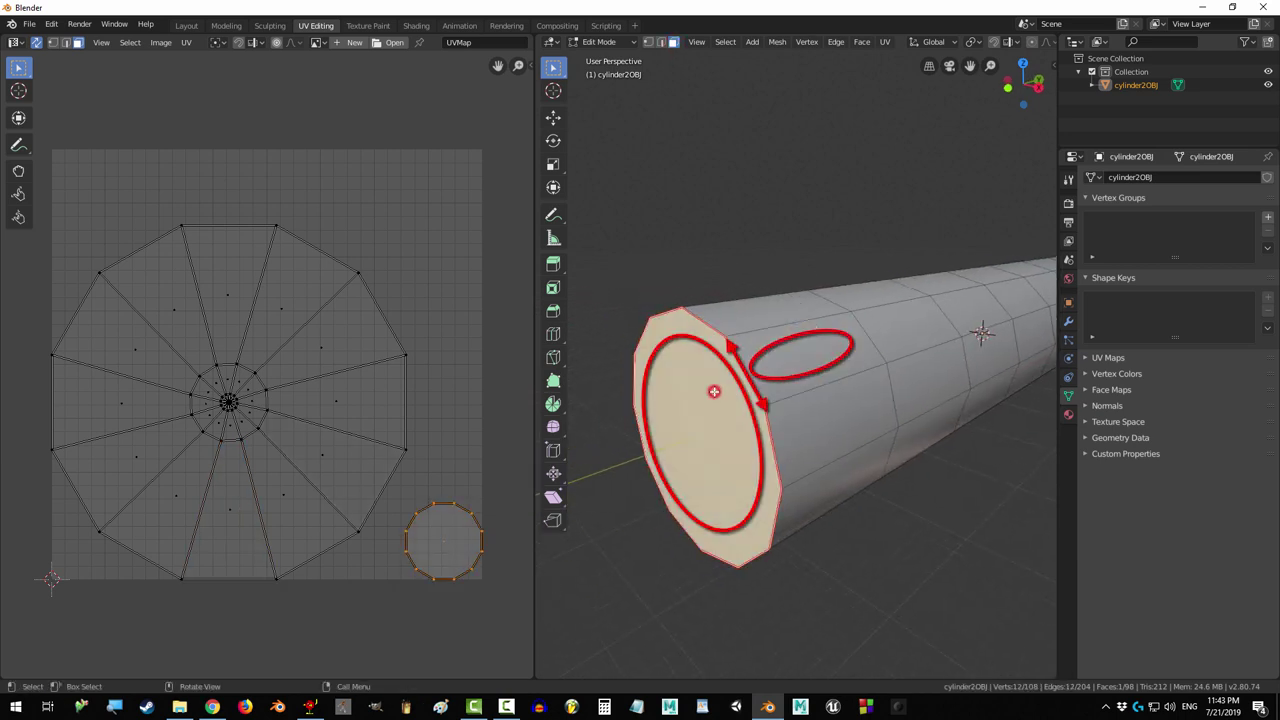
{"action": "left_click", "coordinate": [766, 362]}
{"action": "left_click", "coordinate": [700, 391]}
{"action": "left_click", "coordinate": [766, 364]}
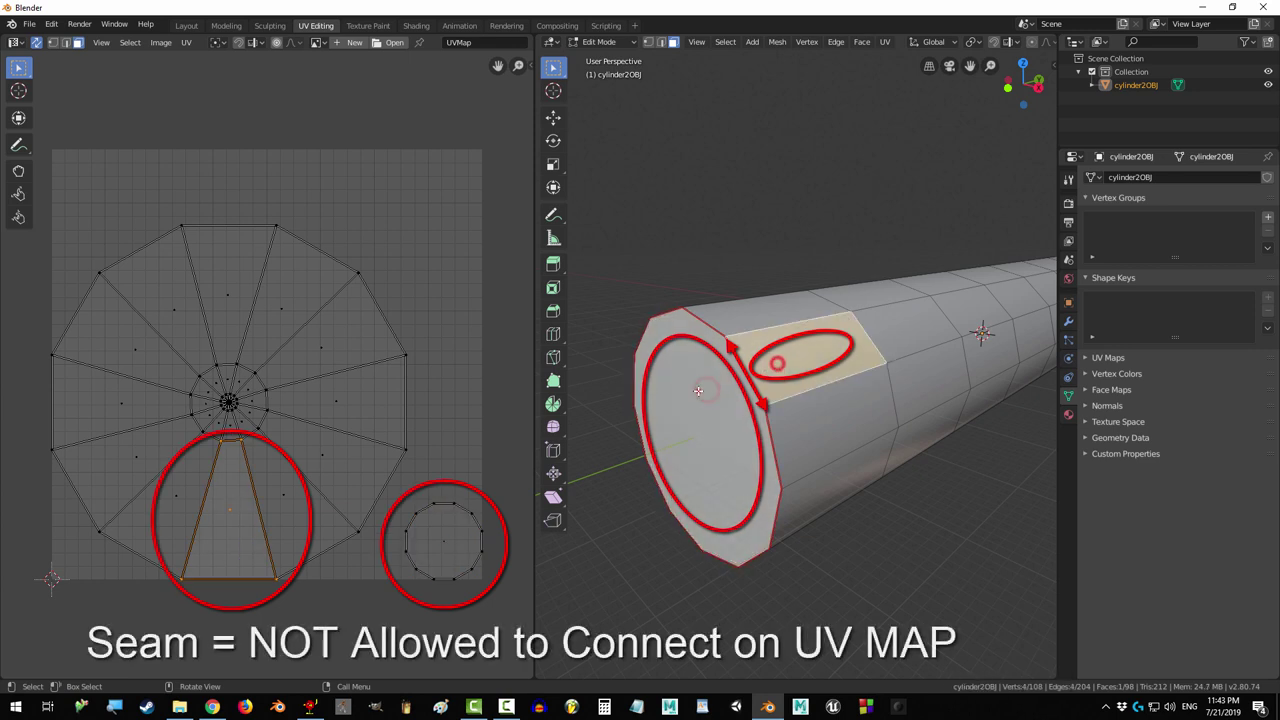
{"action": "left_click", "coordinate": [697, 390]}
{"action": "left_click", "coordinate": [762, 363]}
- Select other tube faces around the front rim and the end cap to check how the seam separates them on the UV map
{"action": "left_click", "coordinate": [800, 420]}
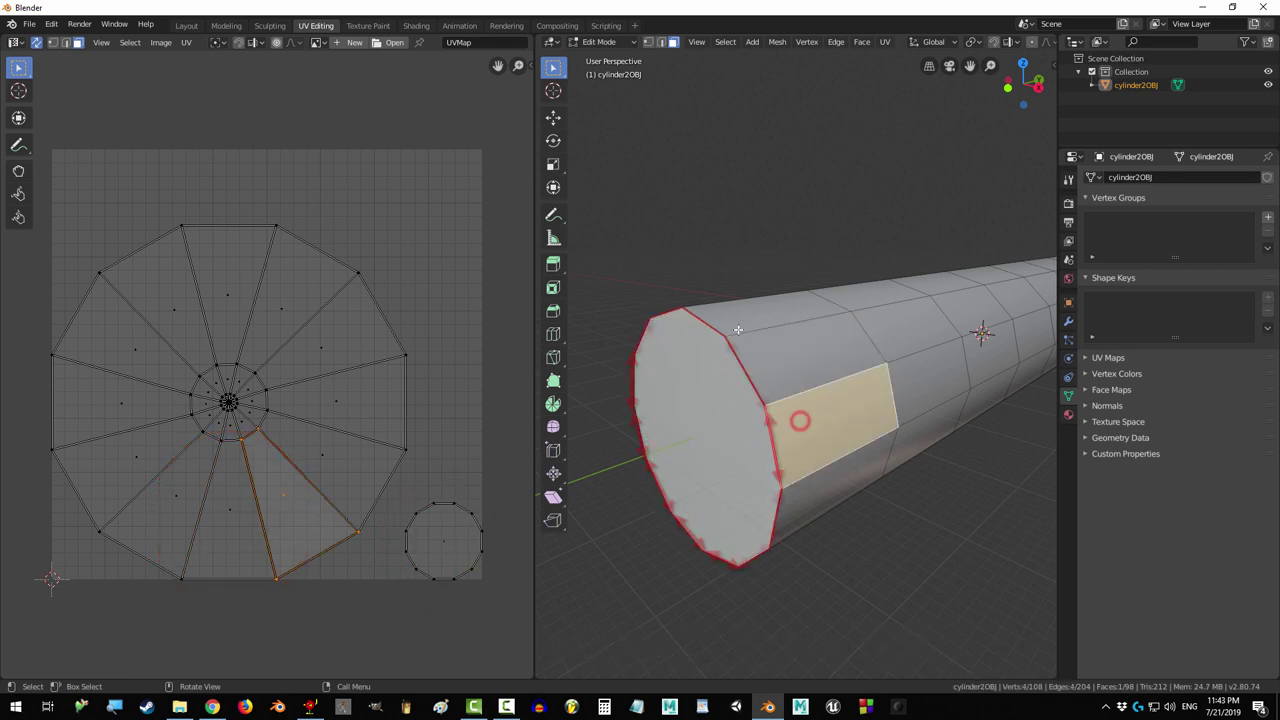
{"action": "left_click", "coordinate": [767, 357]}
{"action": "left_click", "coordinate": [709, 388]}
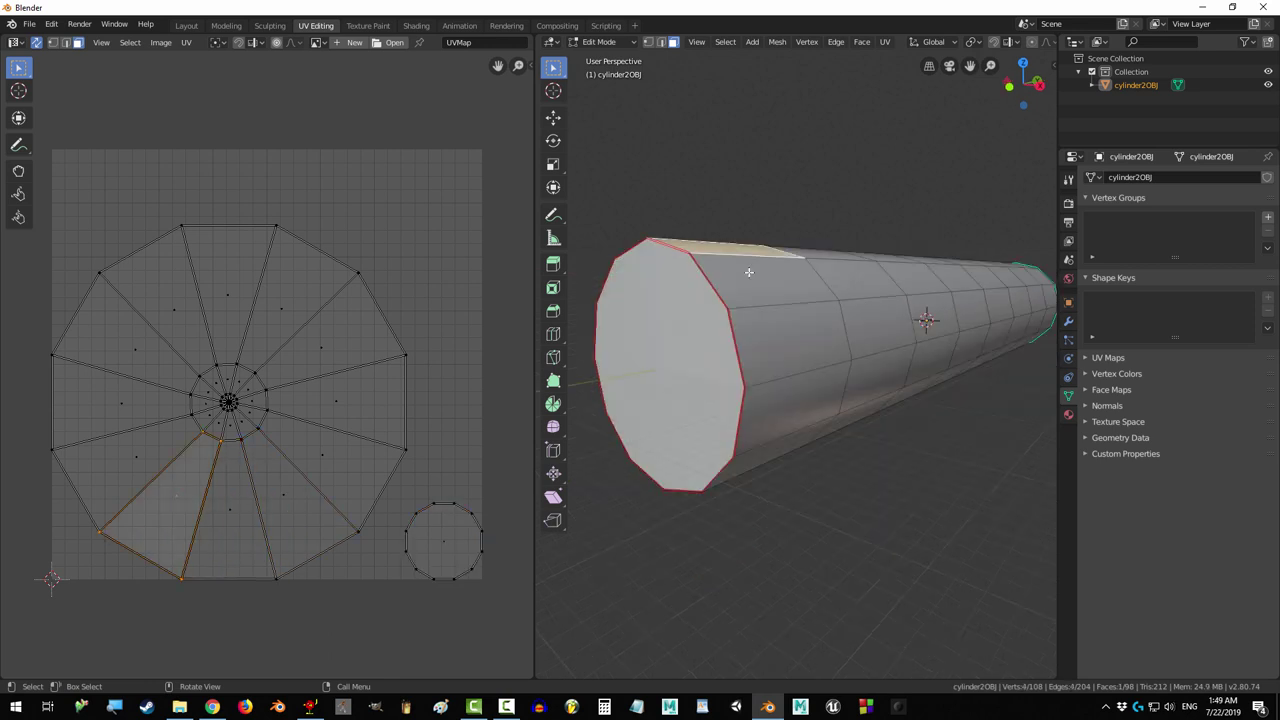
{"action": "left_click", "coordinate": [795, 410]}
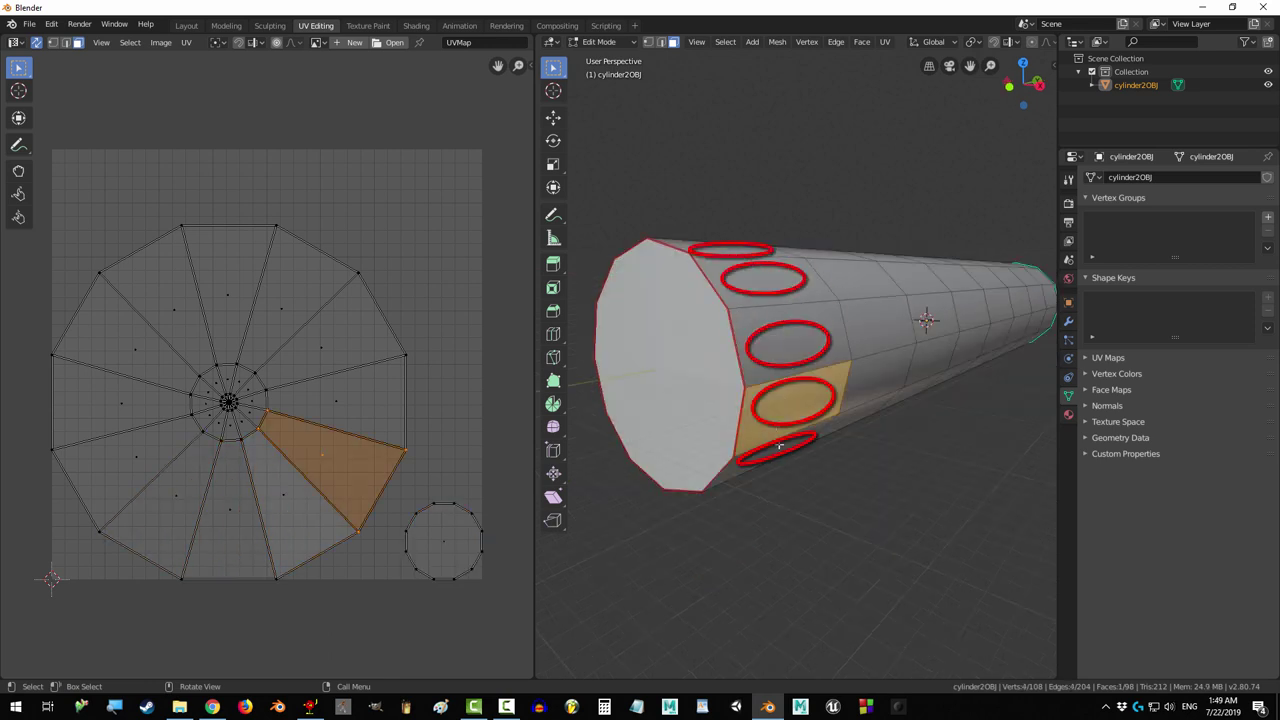
{"action": "left_click", "coordinate": [698, 364]}
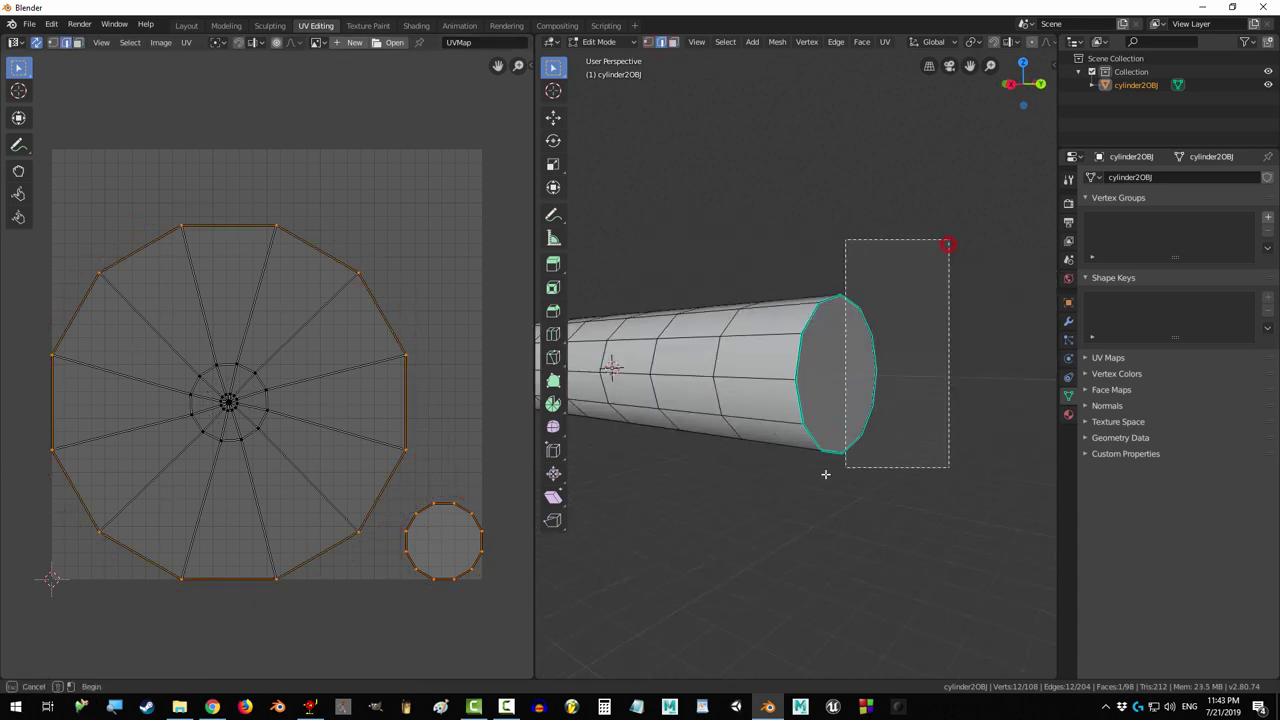
- Mark the selected edge loop around the cylinder's back end cap as a seam
{"action": "right_click", "coordinate": [797, 373]}
{"action": "left_click", "coordinate": [797, 373]}
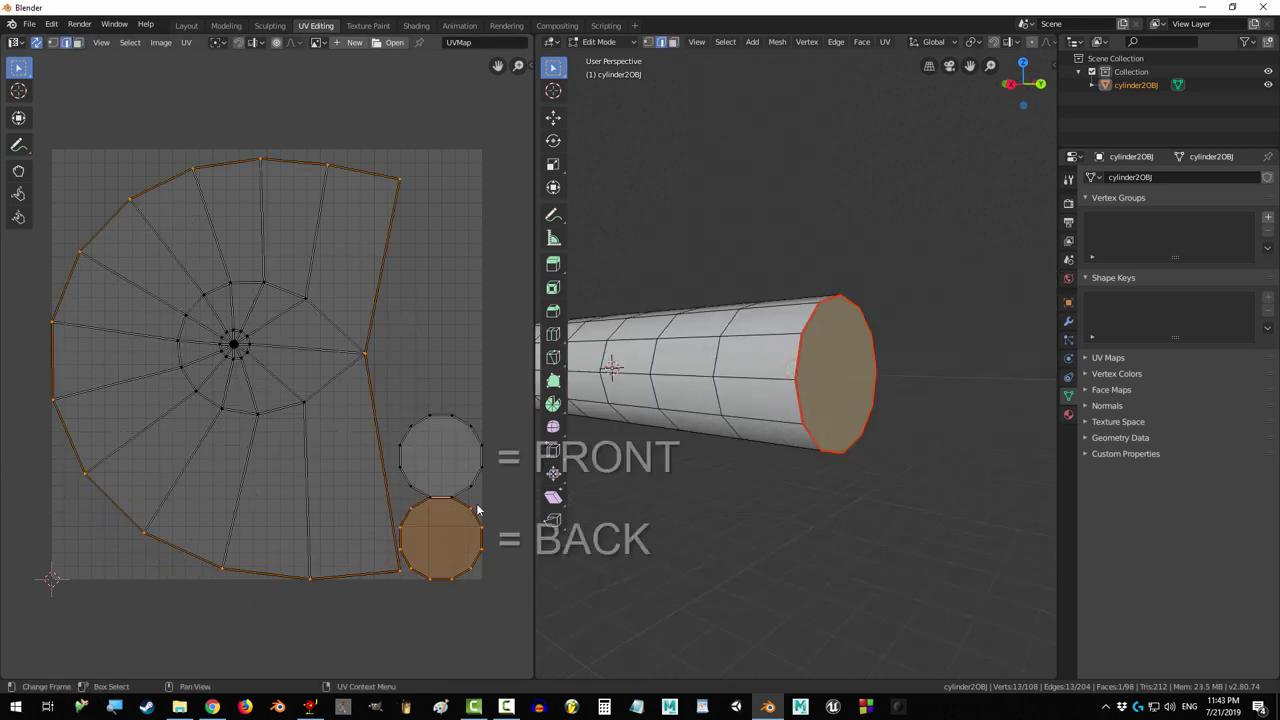
- Select the front and back cap islands in the UV map and examine the layout of the tube body
{"action": "left_click", "coordinate": [447, 451]}
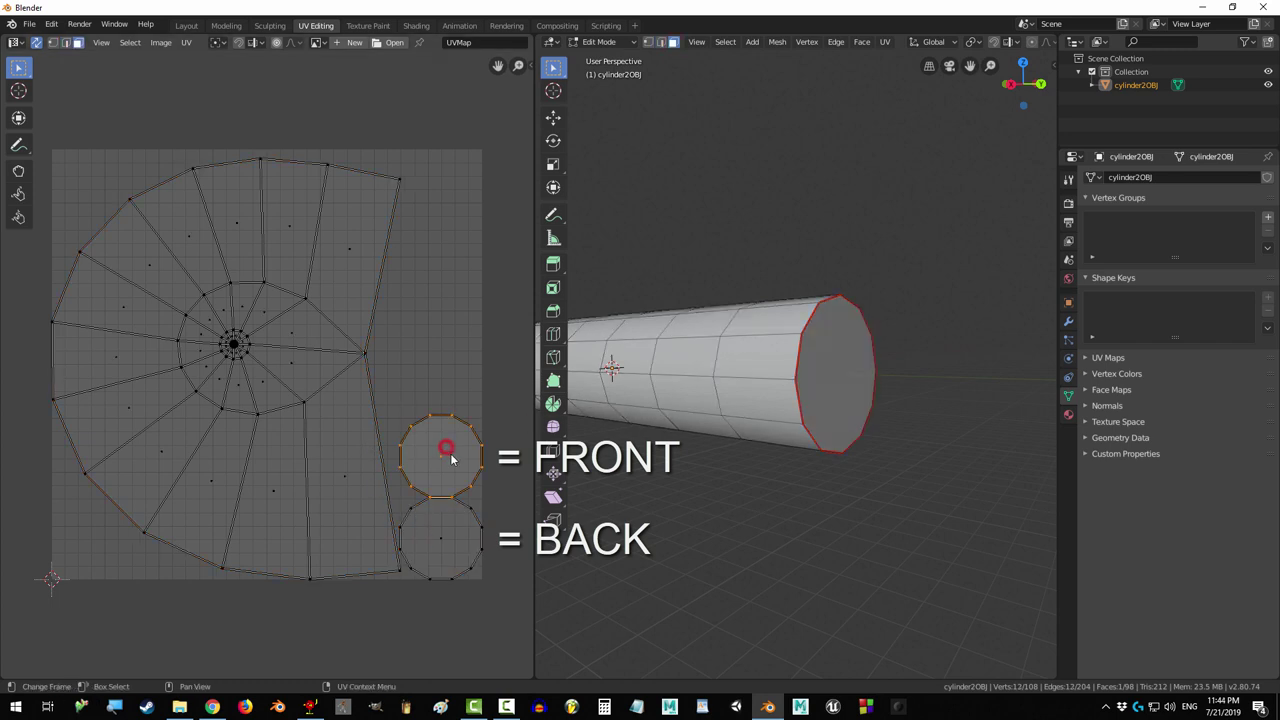
{"action": "left_click", "coordinate": [456, 523]}
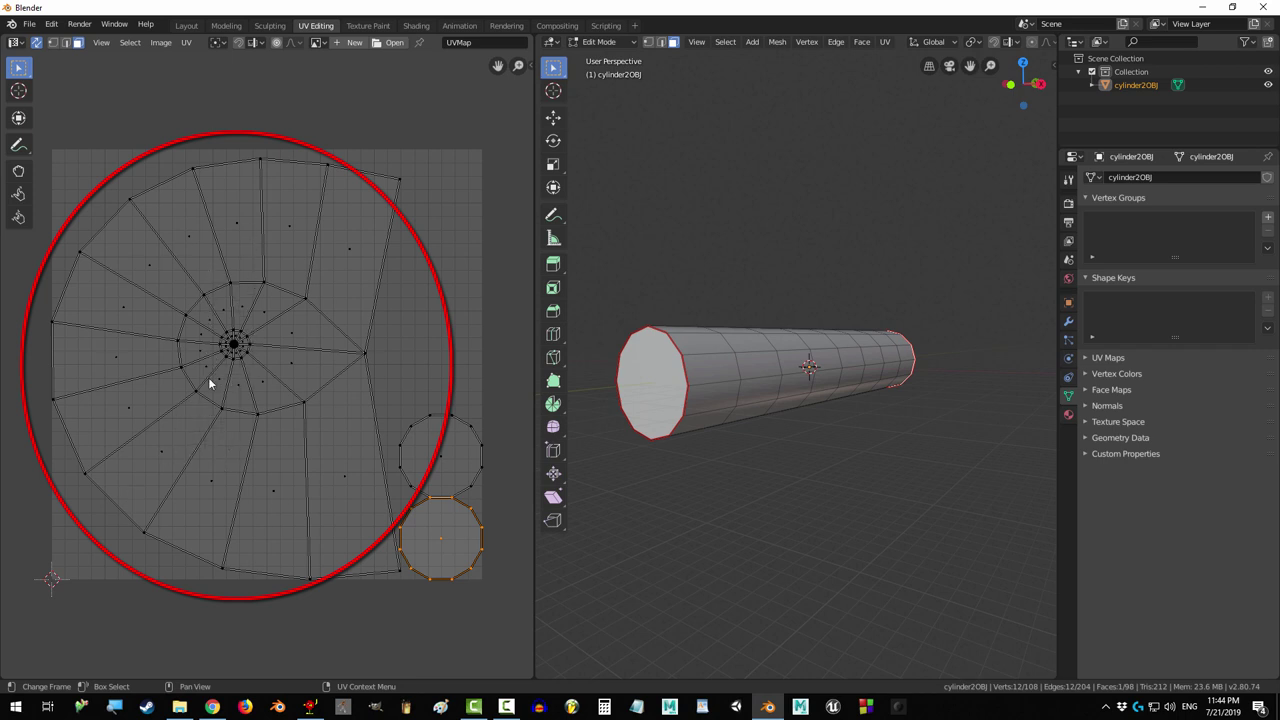
{"action": "scroll", "coordinate": [264, 378], "scroll_direction": "down", "scroll_amount": 1}
{"action": "scroll", "coordinate": [262, 381], "scroll_direction": "up", "scroll_amount": 2}
{"action": "scroll", "coordinate": [262, 381], "scroll_direction": "down", "scroll_amount": 2}
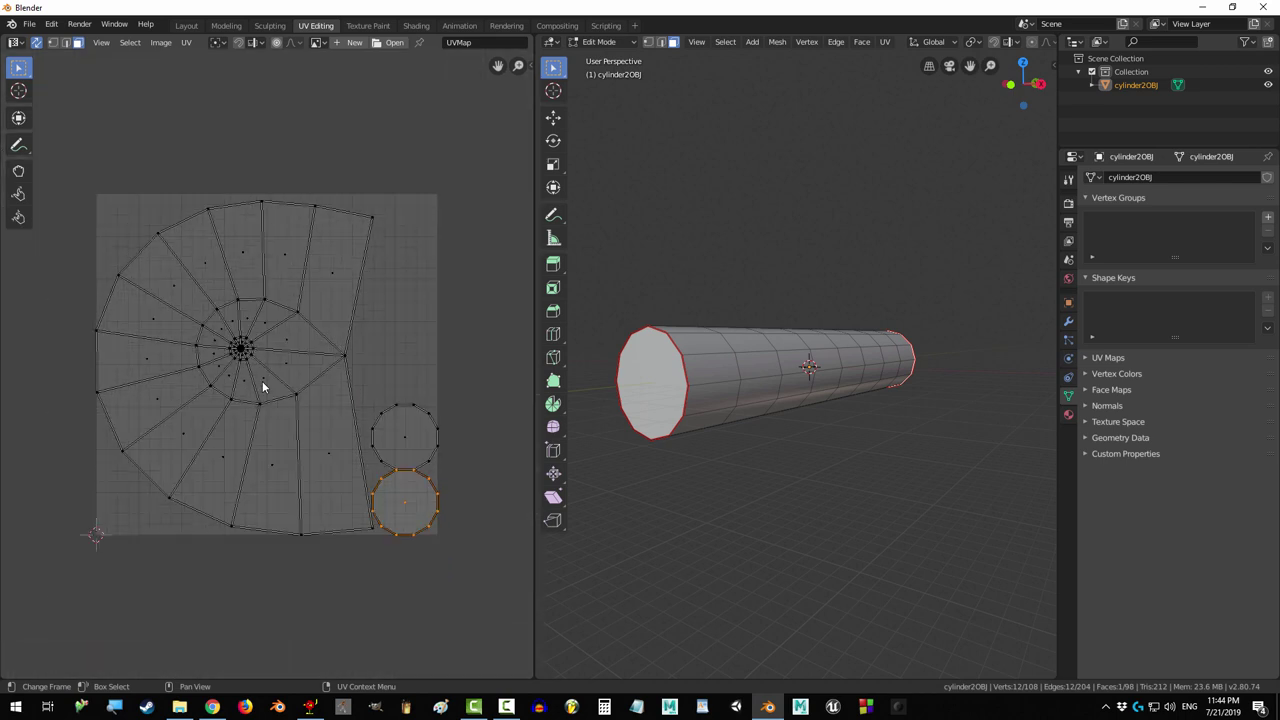
{"action": "scroll", "coordinate": [262, 381], "scroll_direction": "up", "scroll_amount": 2}
{"action": "scroll", "coordinate": [262, 381], "scroll_direction": "down", "scroll_amount": 1}
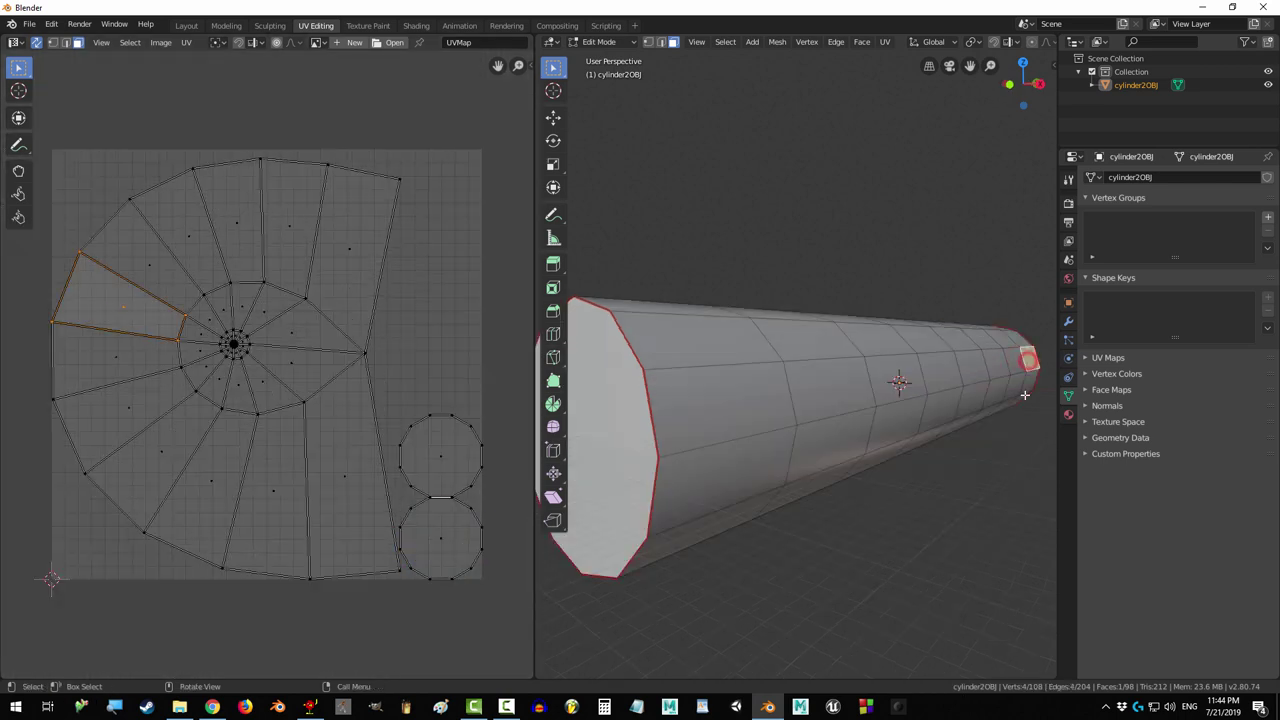
- Alternate between a tube face at the back rim and the back end cap to compare their UV islands
{"action": "middle_click_drag", "start_coordinate": [1029, 361], "coordinate": [781, 424]}
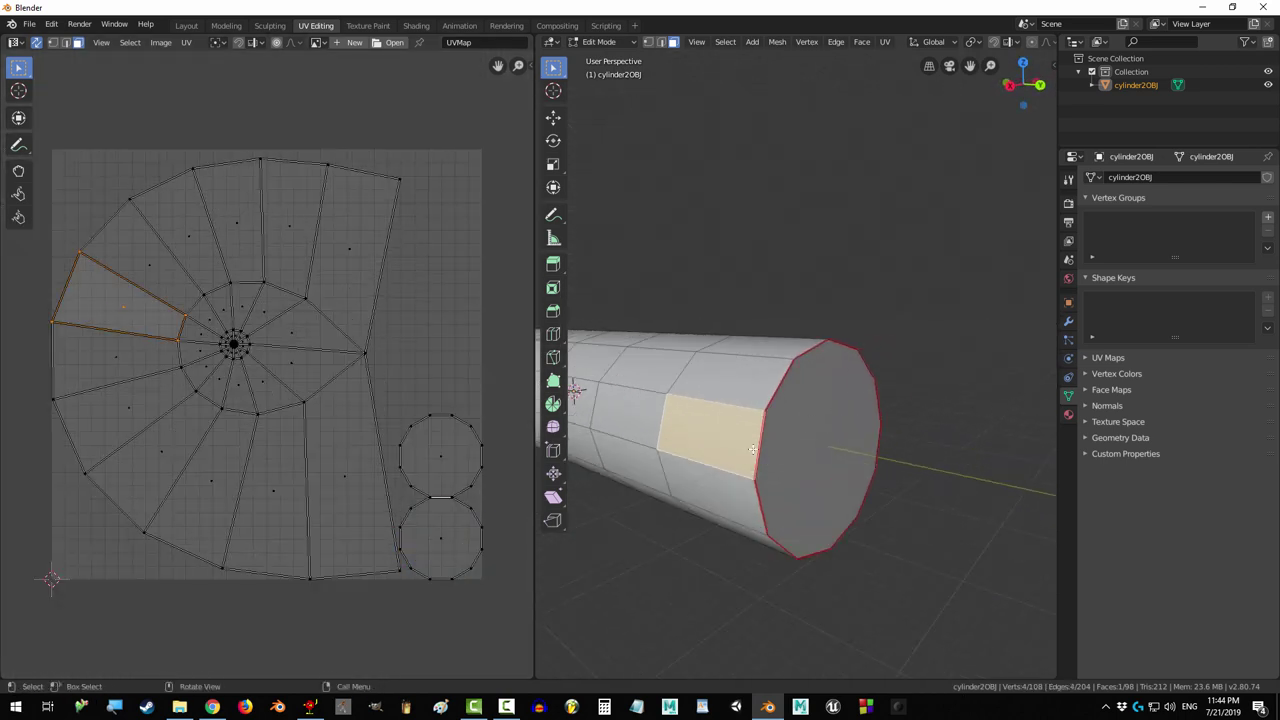
{"action": "left_click", "coordinate": [793, 446]}
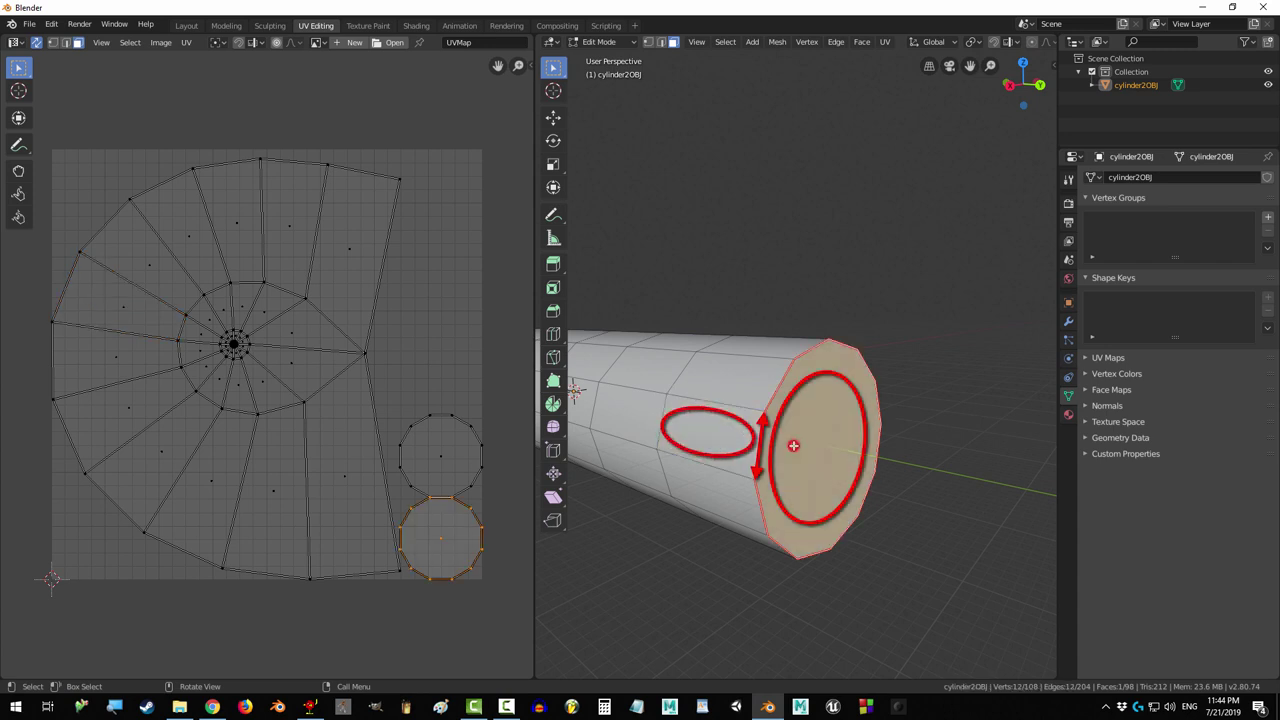
{"action": "left_click", "coordinate": [727, 438]}
{"action": "left_click", "coordinate": [800, 456]}
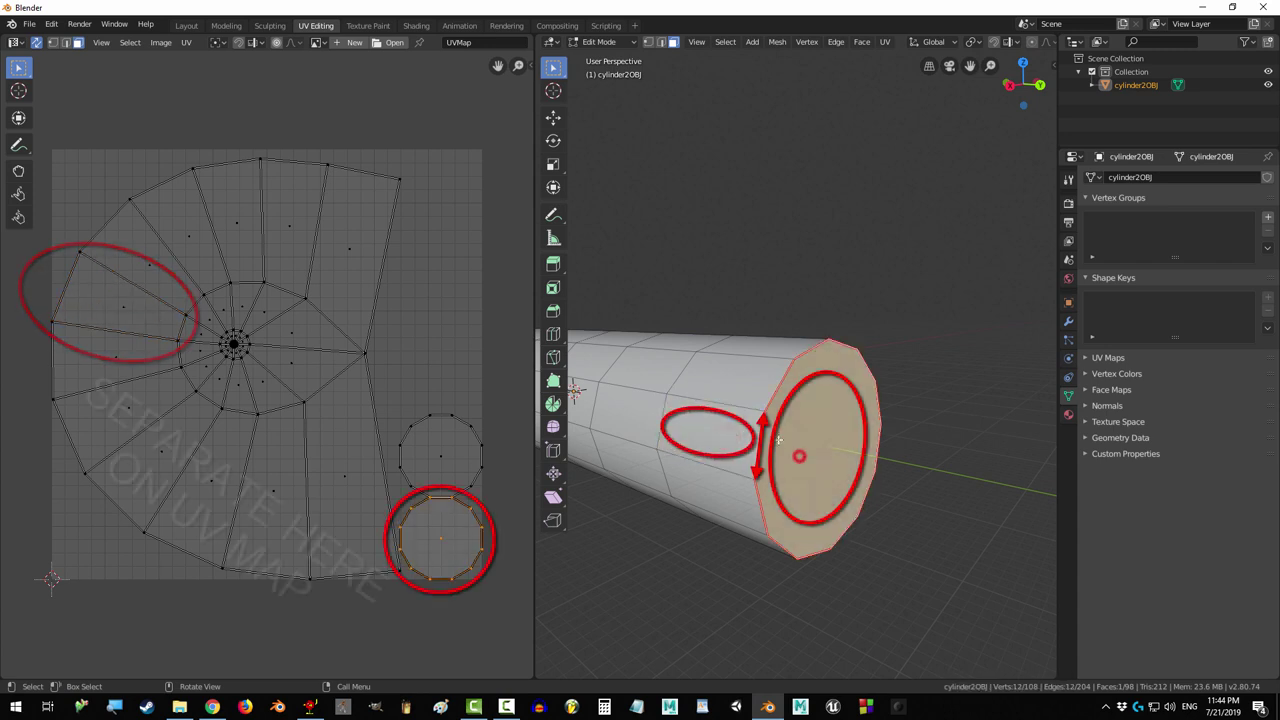
- Compare another tube face at the back rim with the back end cap on the UV map
{"action": "left_click", "coordinate": [738, 389]}
{"action": "left_click", "coordinate": [813, 436]}
{"action": "scroll", "coordinate": [720, 440], "scroll_direction": "up", "scroll_amount": 3}
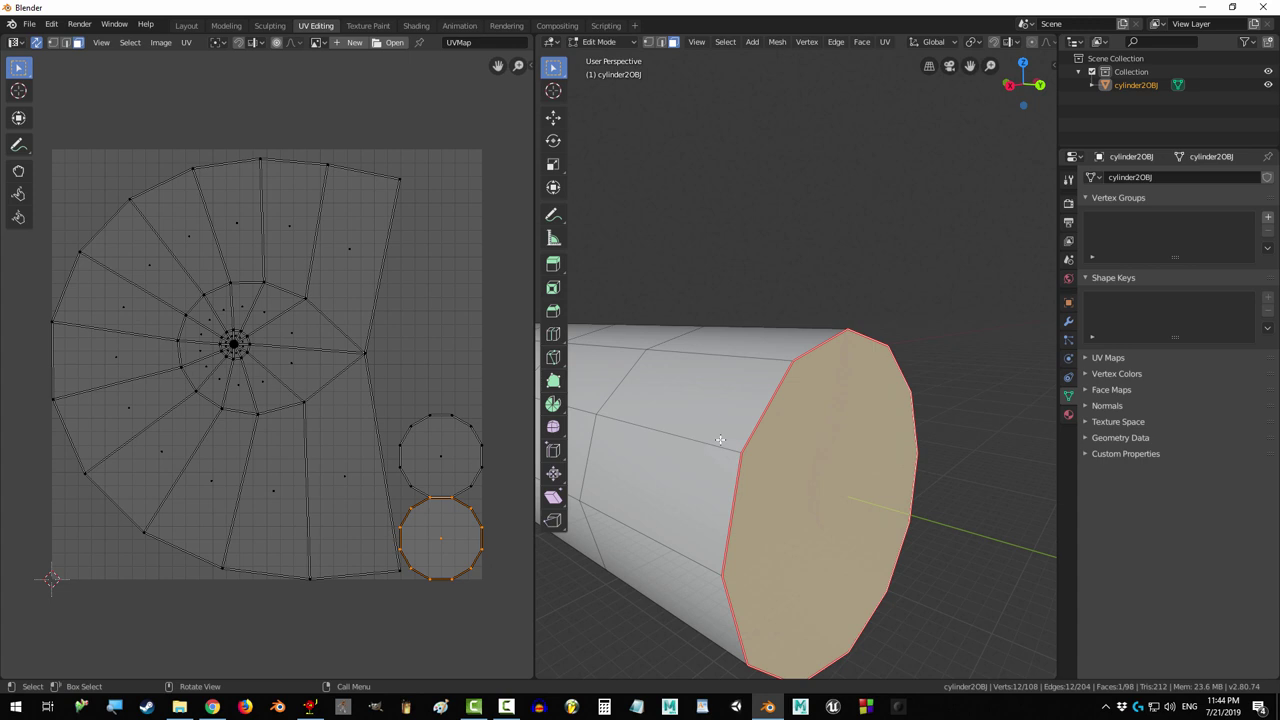
- Select neighbouring tube faces without a seam between them to compare their adjoining positions on the UV map
{"action": "middle_click_drag", "start_coordinate": [719, 441], "coordinate": [812, 428]}
{"action": "left_click", "coordinate": [818, 426]}
{"action": "left_click", "coordinate": [755, 412]}
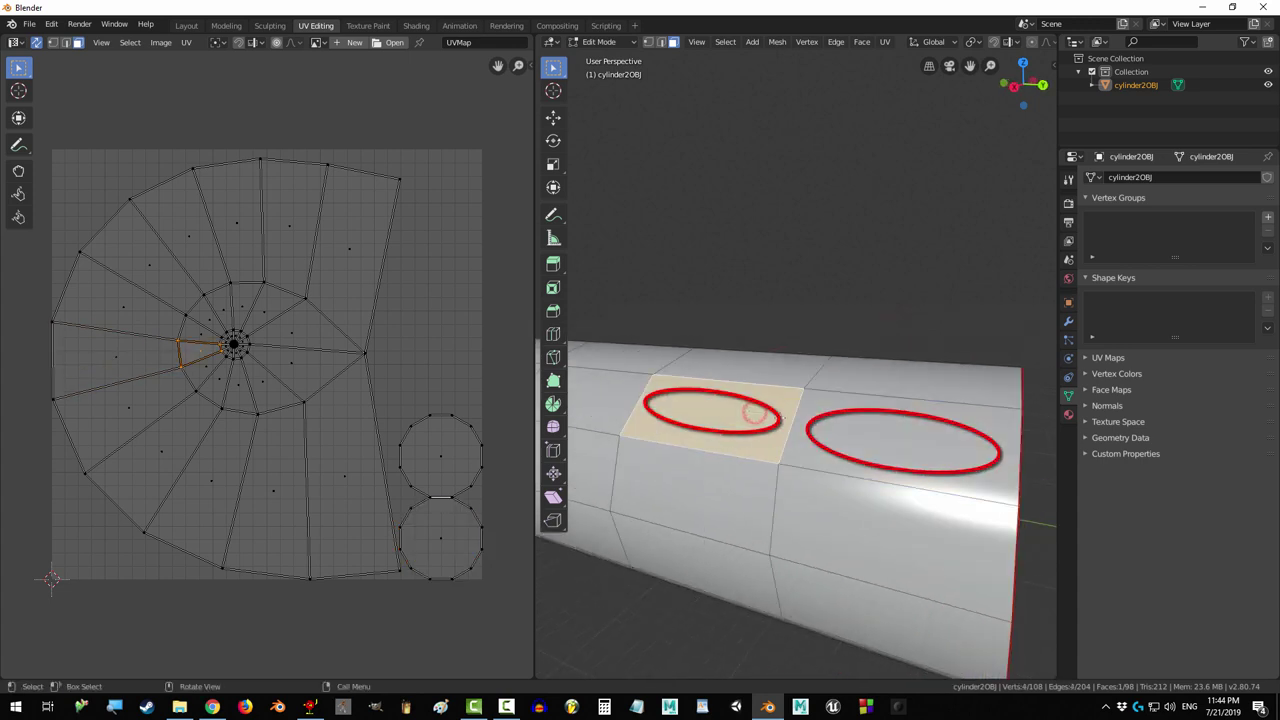
{"action": "left_click", "coordinate": [812, 429]}
{"action": "left_click", "coordinate": [741, 415]}
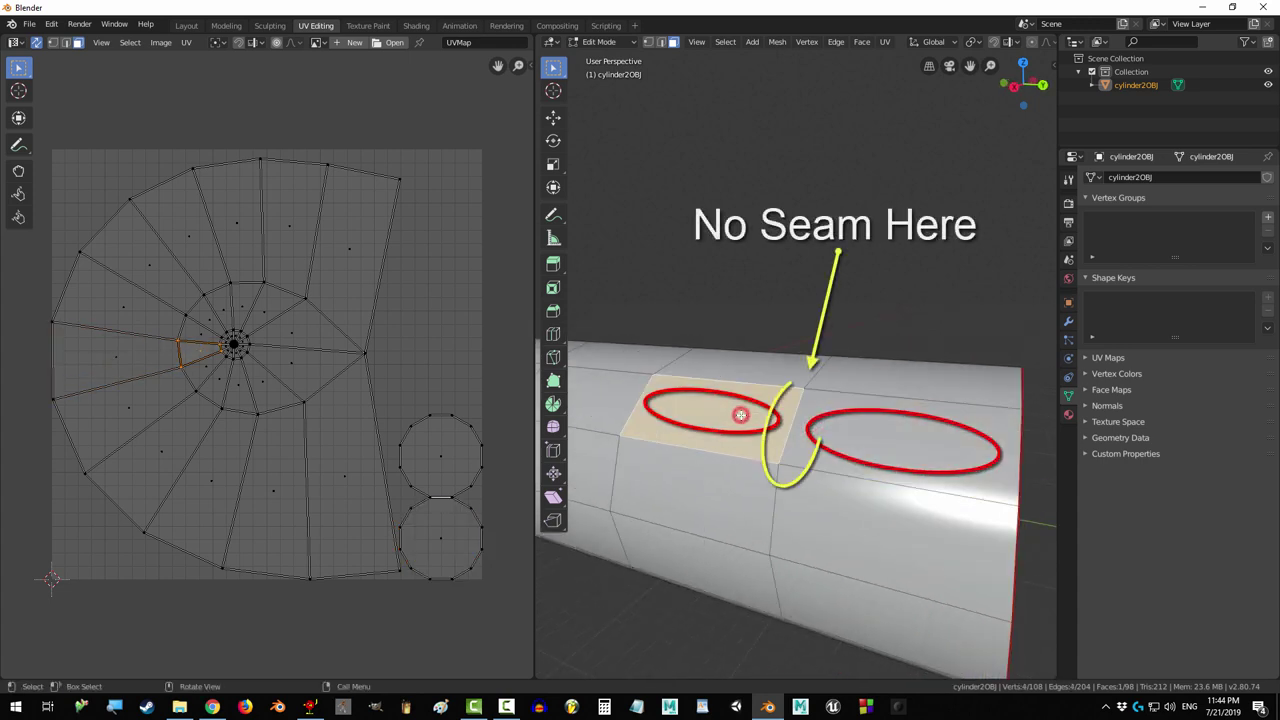
{"action": "left_click", "coordinate": [836, 434]}
{"action": "left_click", "coordinate": [738, 419]}
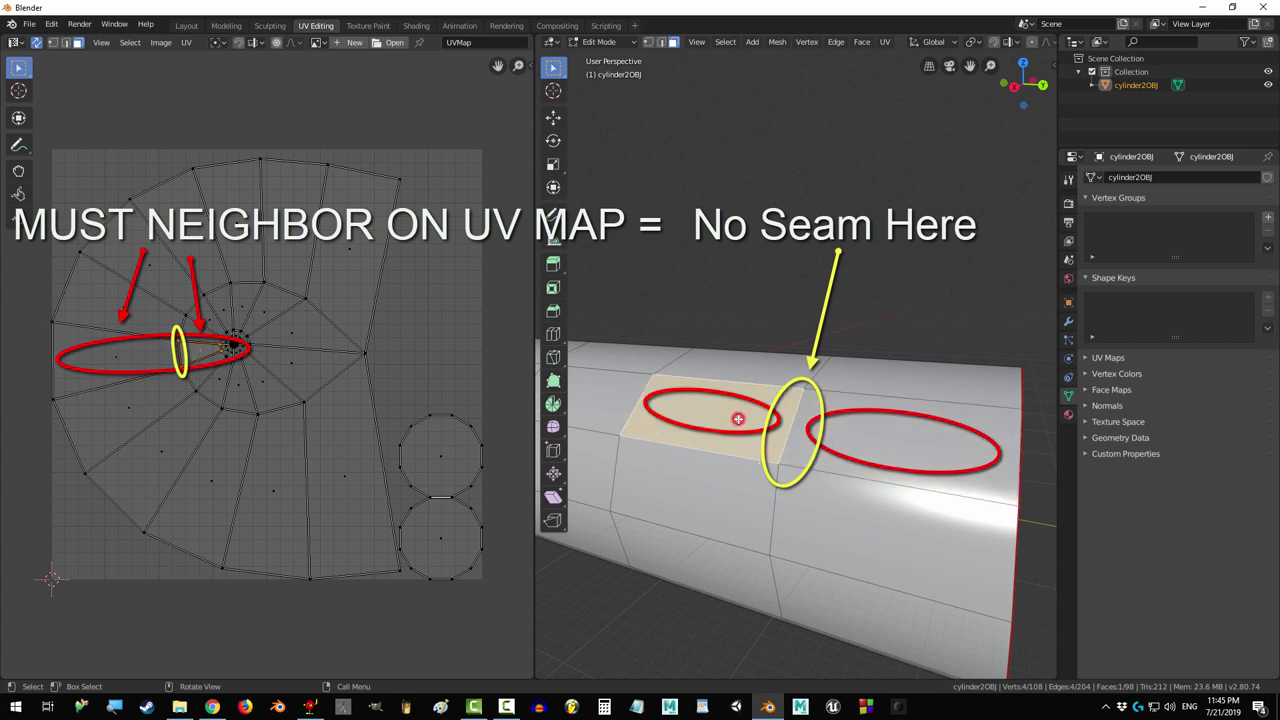
{"action": "left_click", "coordinate": [834, 425]}
{"action": "left_click", "coordinate": [889, 383]}
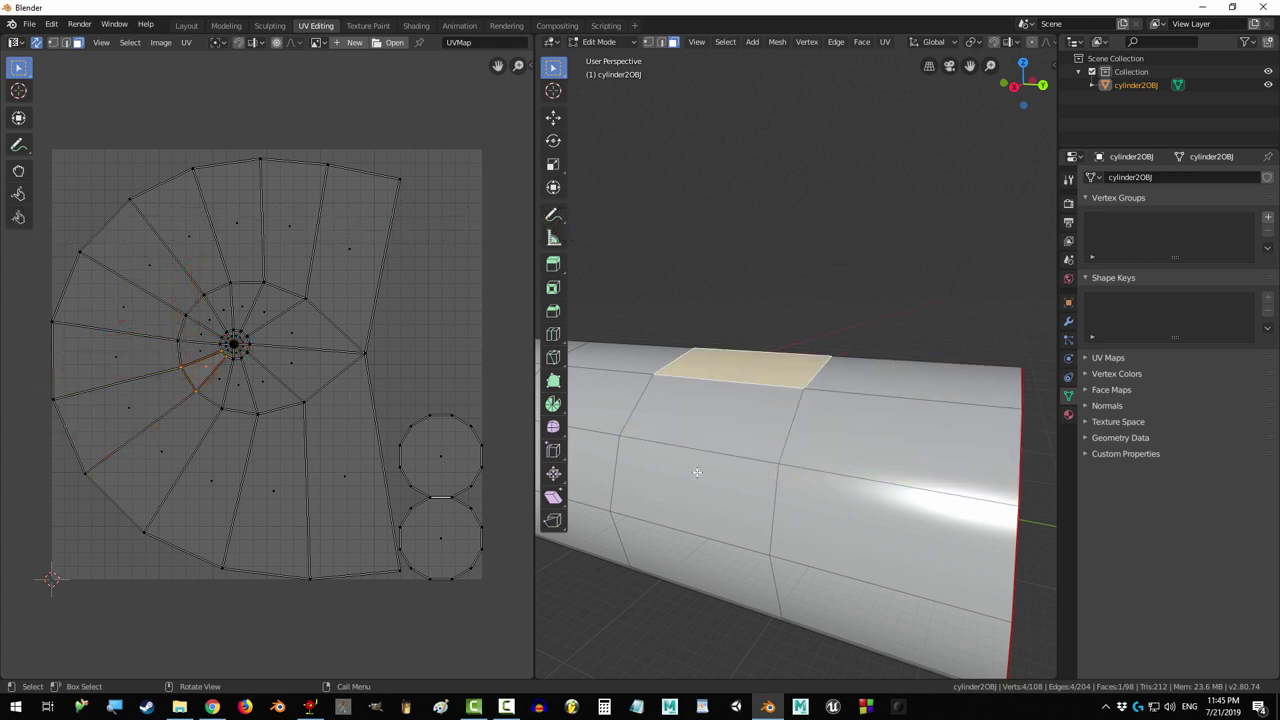
- Select the straight line of edges running lengthwise along the cylinder's side and mark it as a seam
{"action": "scroll", "coordinate": [661, 481], "scroll_direction": "down", "scroll_amount": 4}
{"action": "middle_click_drag", "start_coordinate": [661, 481], "coordinate": [866, 371]}
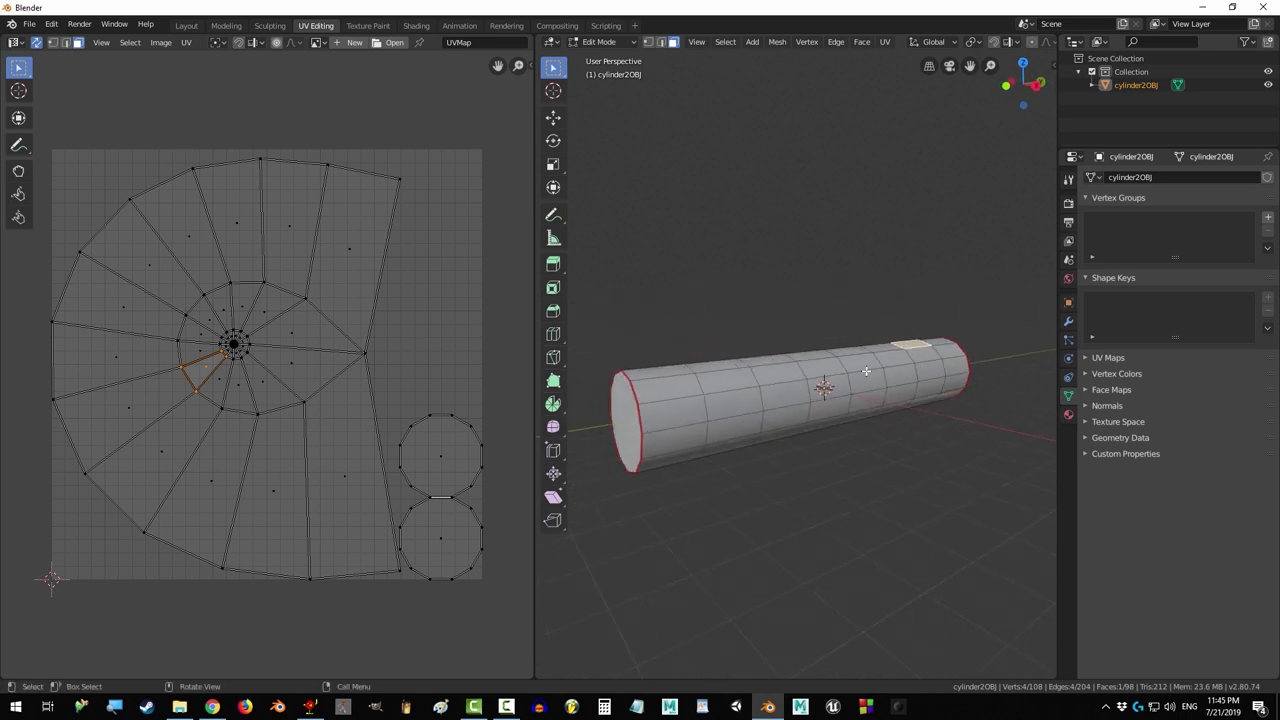
{"action": "key", "text": "2"}
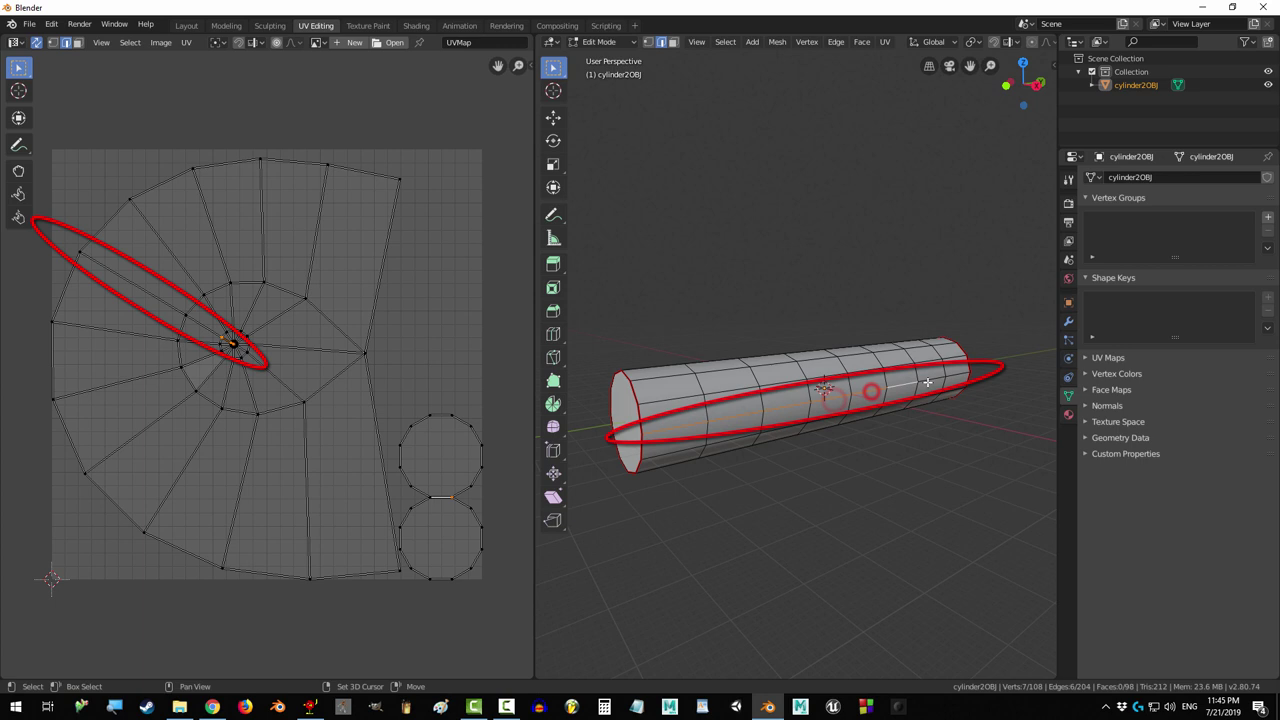
{"action": "right_click", "coordinate": [676, 426]}
{"action": "left_click", "coordinate": [676, 426]}
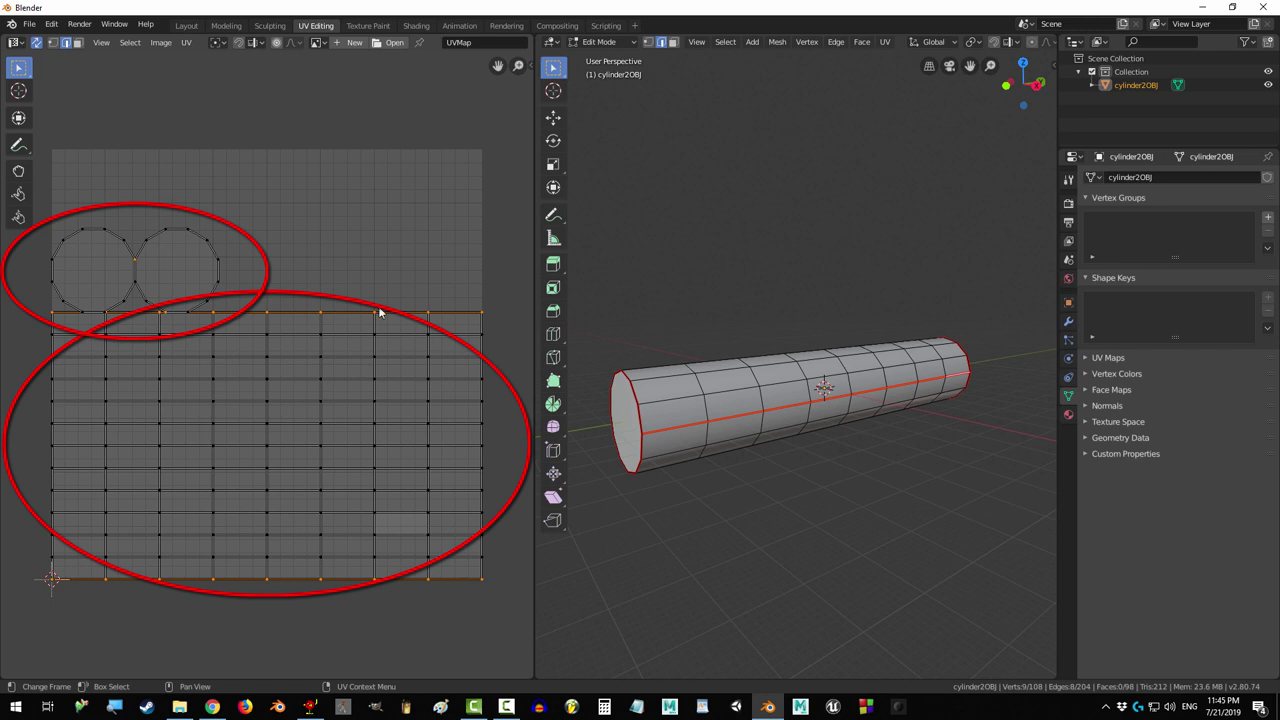
- Clear the seam from the front cap's rim edge just above the lengthwise seam
{"action": "left_click", "coordinate": [689, 402]}
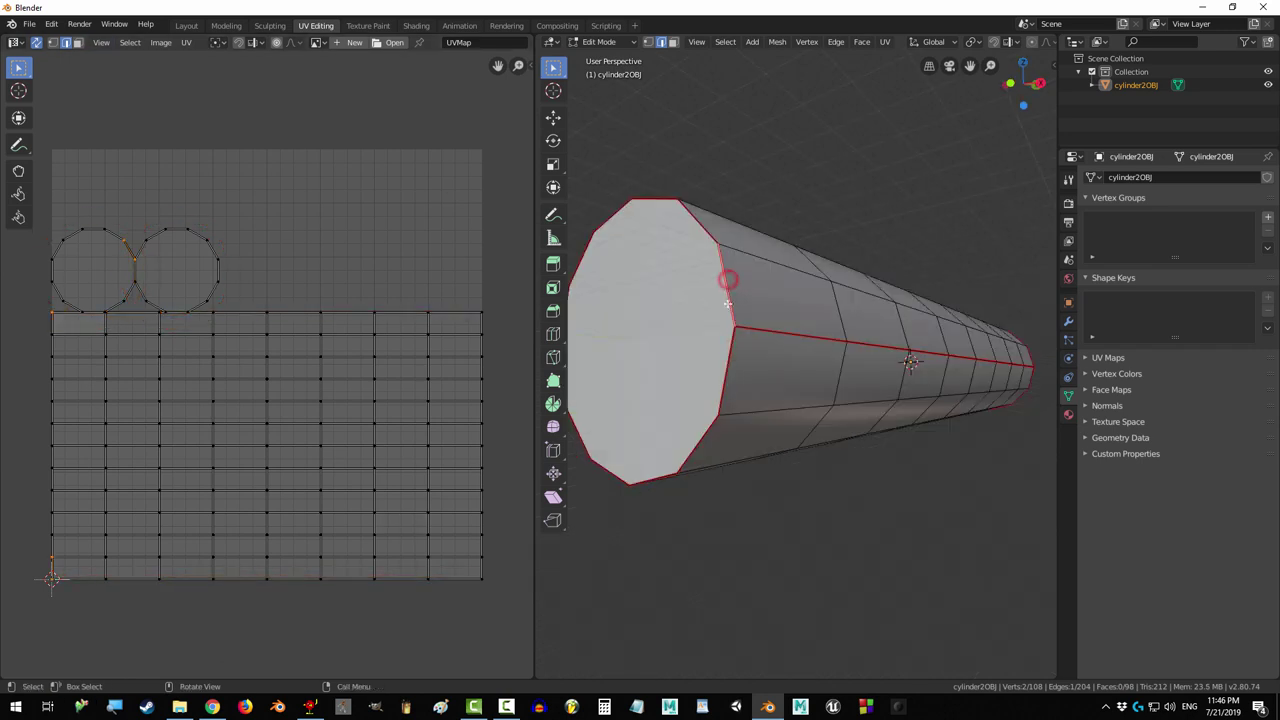
{"action": "middle_click_drag", "start_coordinate": [727, 303], "coordinate": [728, 340]}
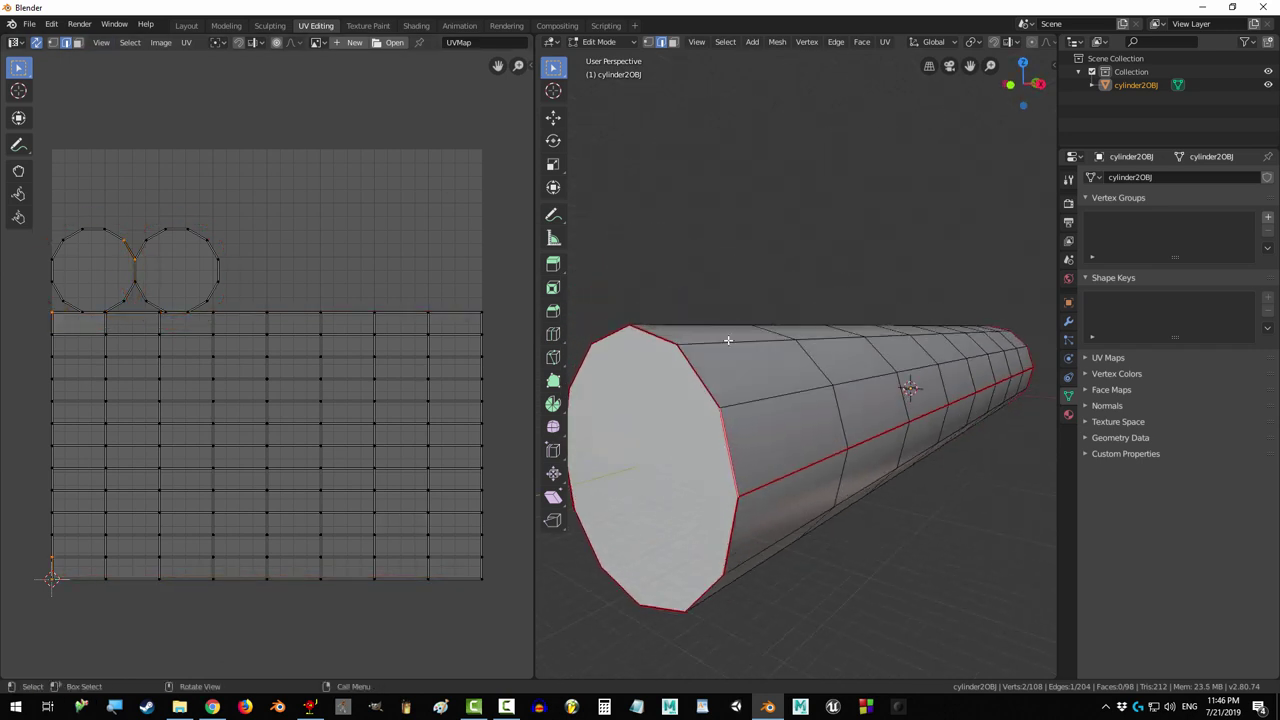
{"action": "right_click", "coordinate": [722, 427]}
{"action": "left_click", "coordinate": [674, 428]}
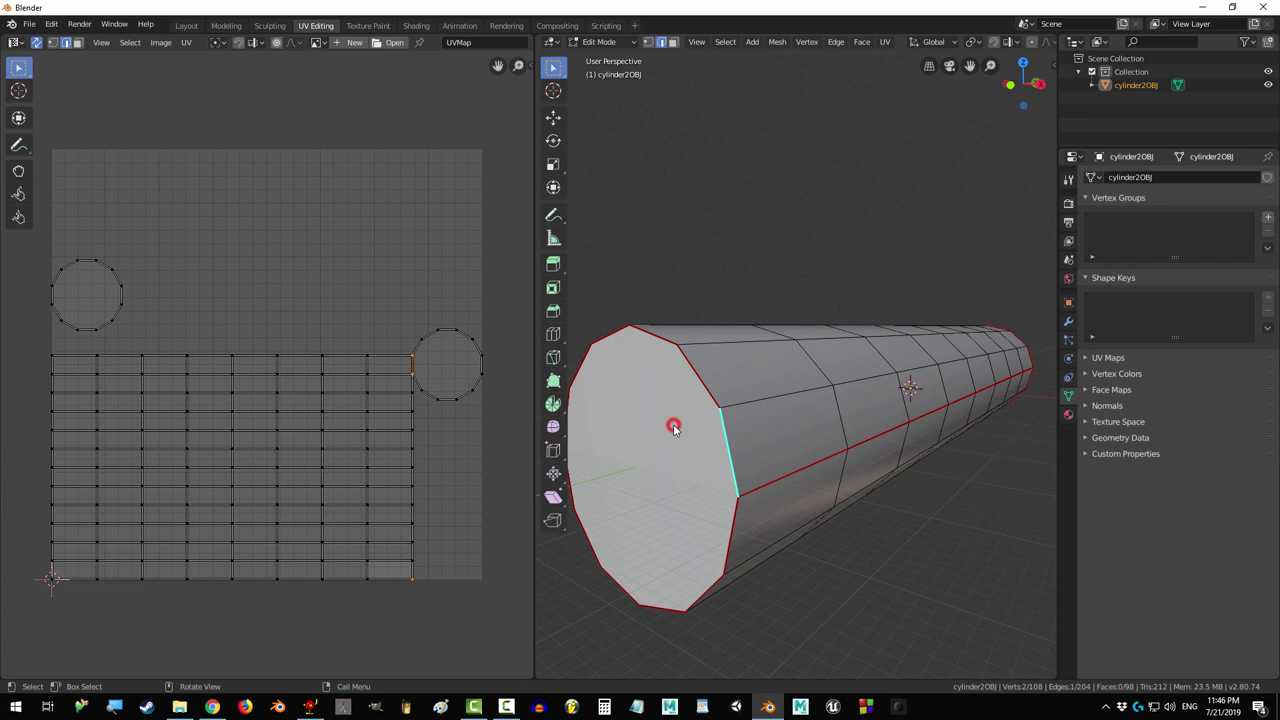
- Select front-rim tube faces and the front cap to examine how they connect on the UV map
{"action": "key", "text": "3"}
{"action": "left_click", "coordinate": [697, 452]}
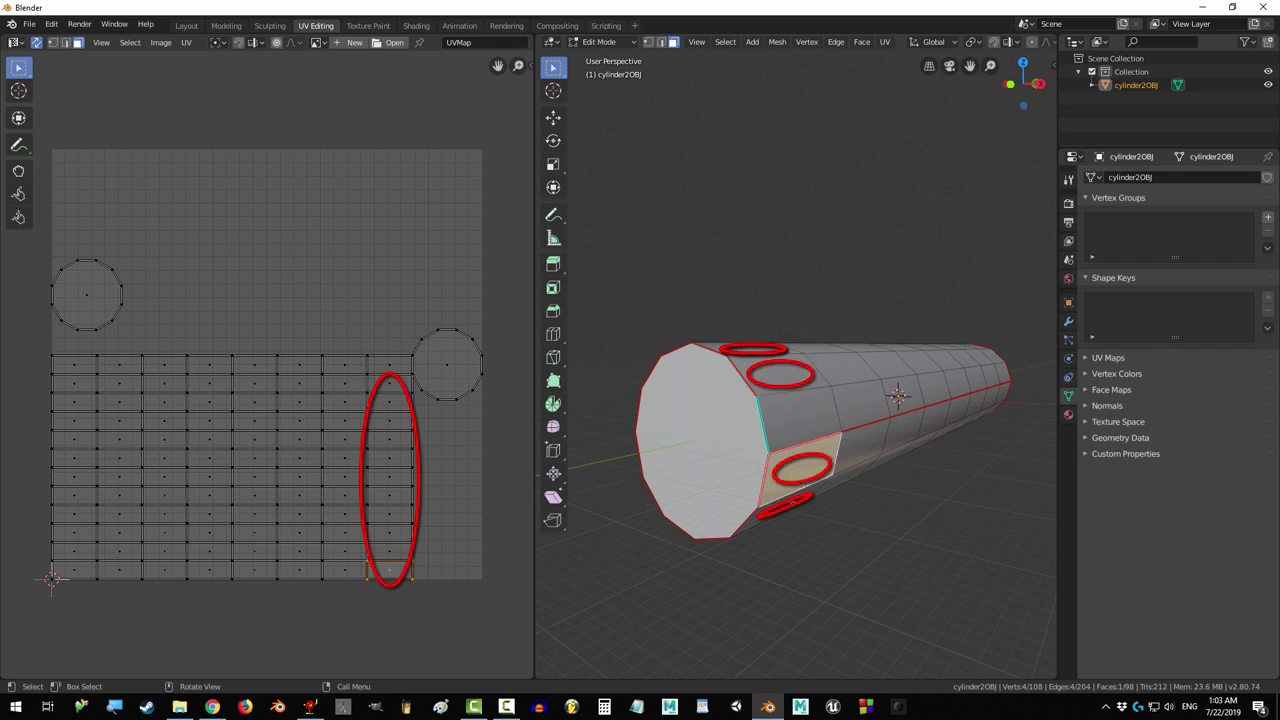
{"action": "left_click", "coordinate": [701, 421]}
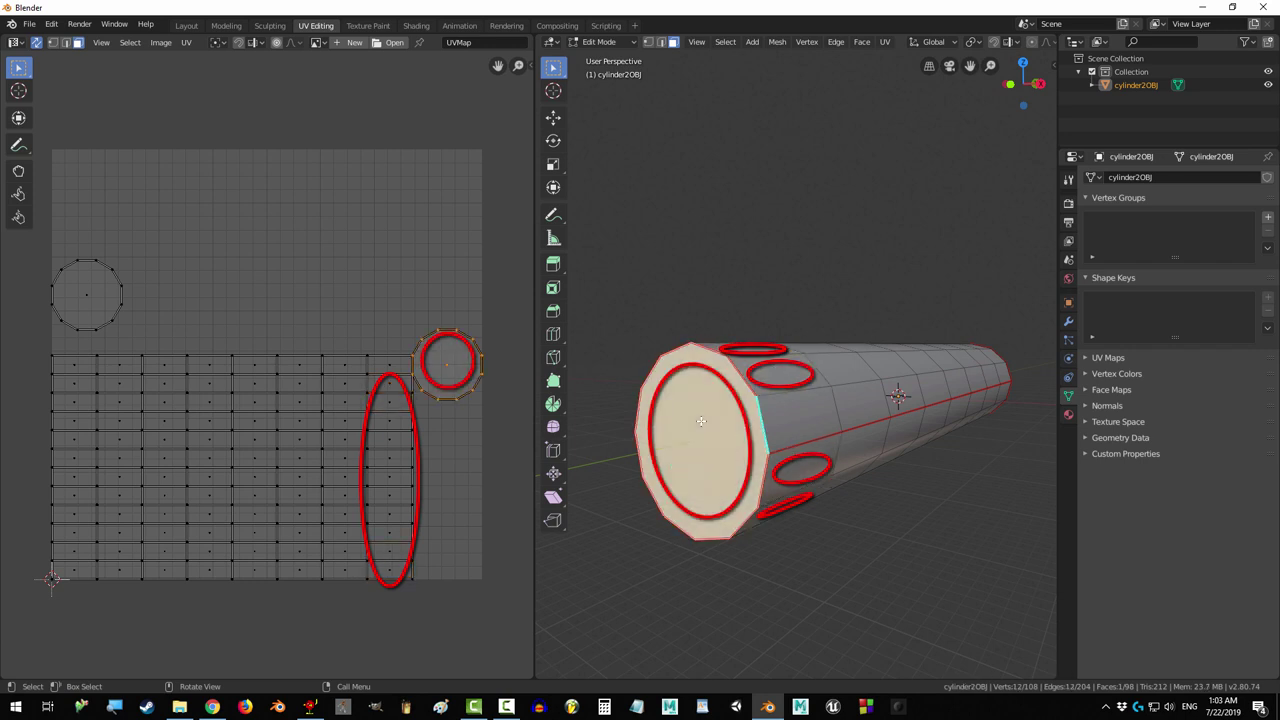
{"action": "left_click", "coordinate": [796, 420]}
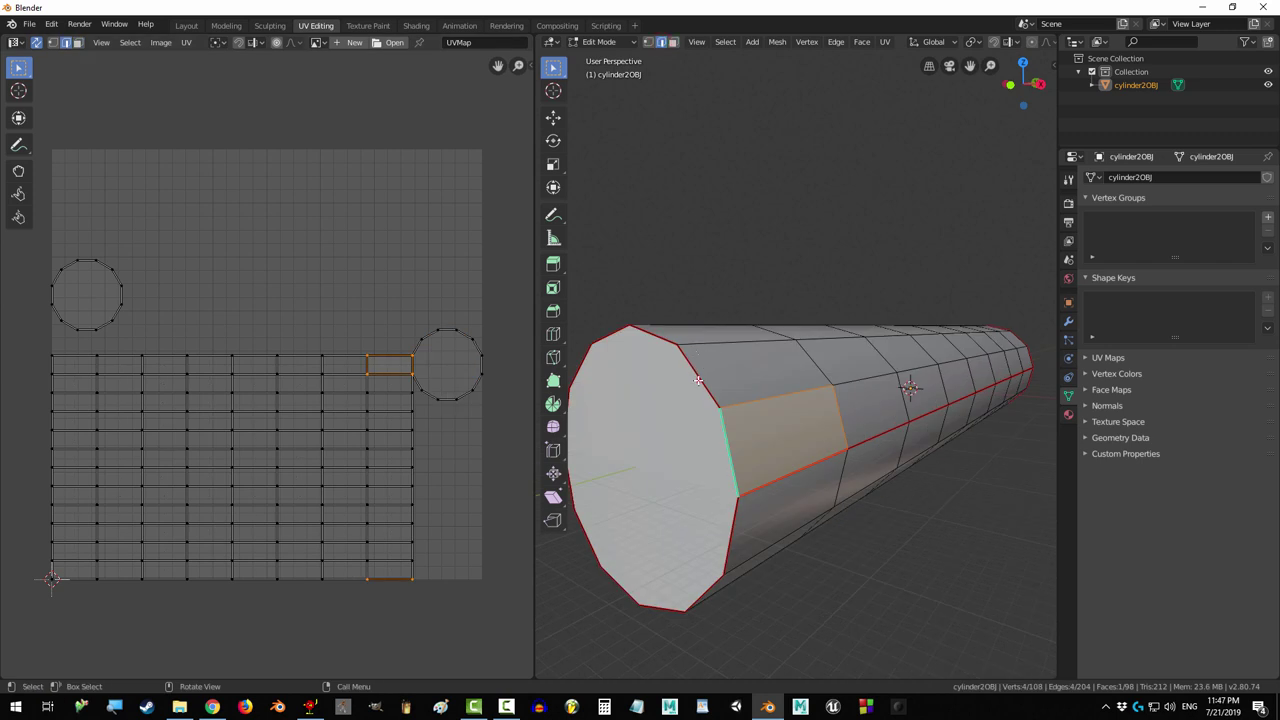
- Clear the seam from the second front rim edge, adjacent to the one already cleared
{"action": "left_click", "coordinate": [697, 380]}
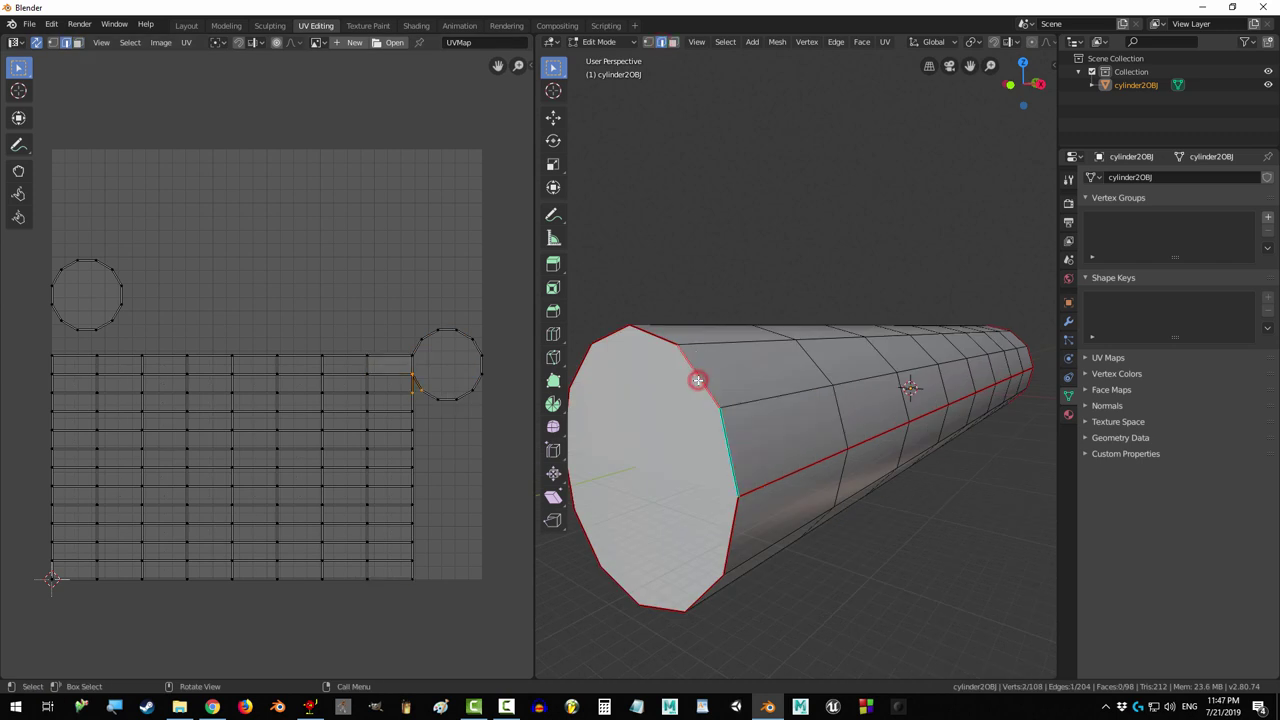
{"action": "right_click", "coordinate": [697, 380]}
{"action": "left_click", "coordinate": [699, 385]}
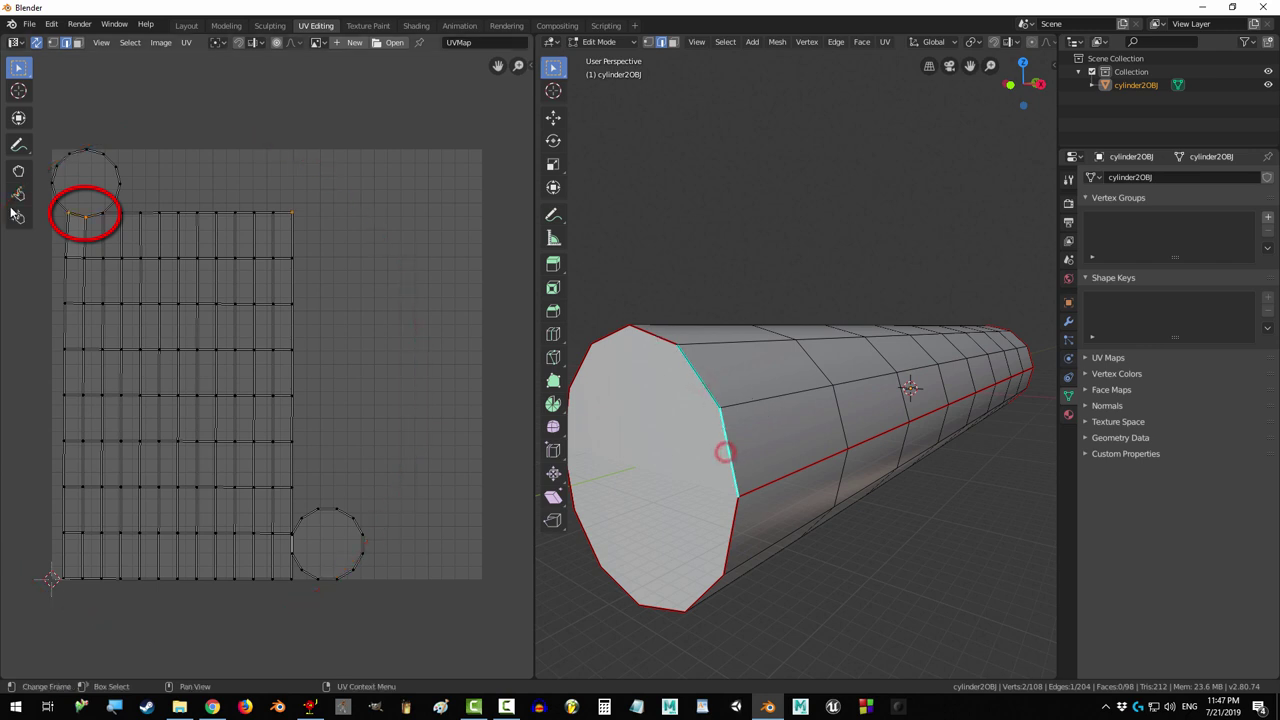
- Select the front cap and the tube faces beside its cleared edges to check where they join on the UV map
{"action": "left_click", "coordinate": [93, 217]}
{"action": "left_click", "coordinate": [674, 42]}
{"action": "left_click", "coordinate": [738, 368]}
{"action": "left_click", "coordinate": [665, 391]}
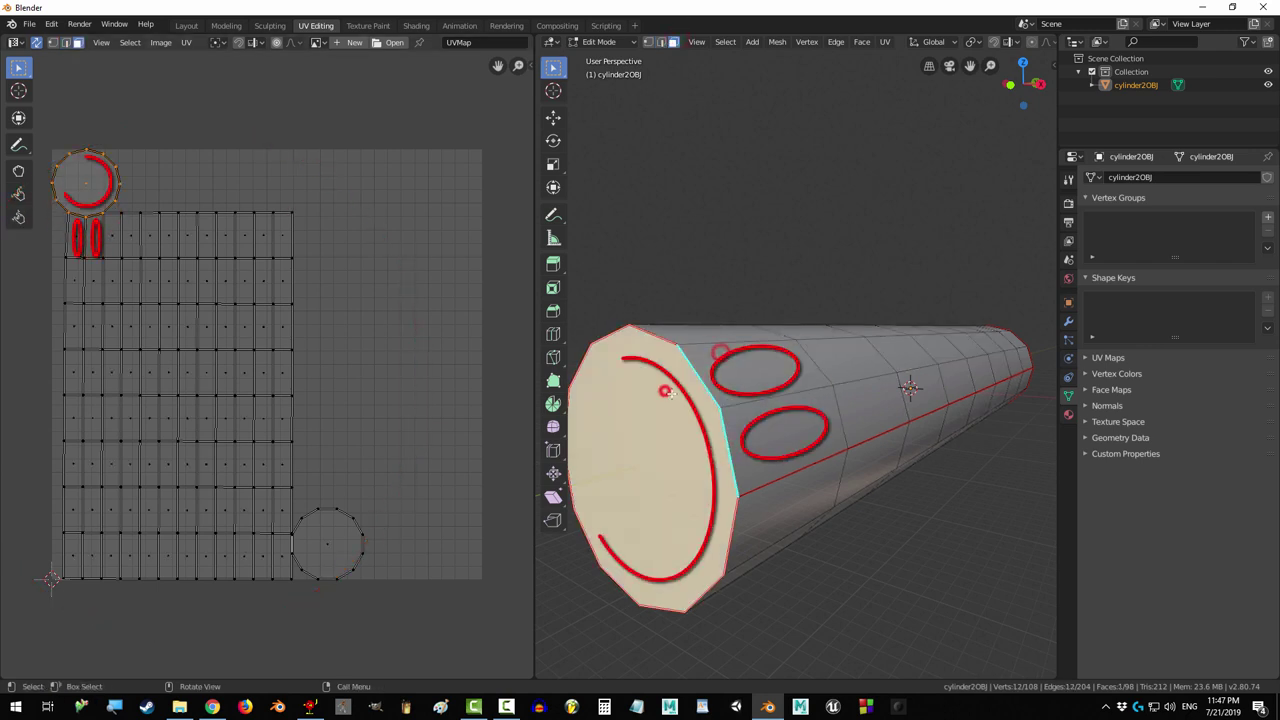
{"action": "left_click", "coordinate": [766, 427]}
{"action": "left_click", "coordinate": [687, 457]}
- Clear the seam from the third consecutive front rim edge, beside the tube face on top
{"action": "mouse_move", "coordinate": [688, 415]}
{"action": "middle_mouse_down"}
{"action": "mouse_move", "coordinate": [723, 438]}
{"action": "mouse_move", "coordinate": [728, 422]}
{"action": "middle_mouse_up"}
{"action": "left_click", "coordinate": [760, 417]}
{"action": "left_click", "coordinate": [661, 42]}
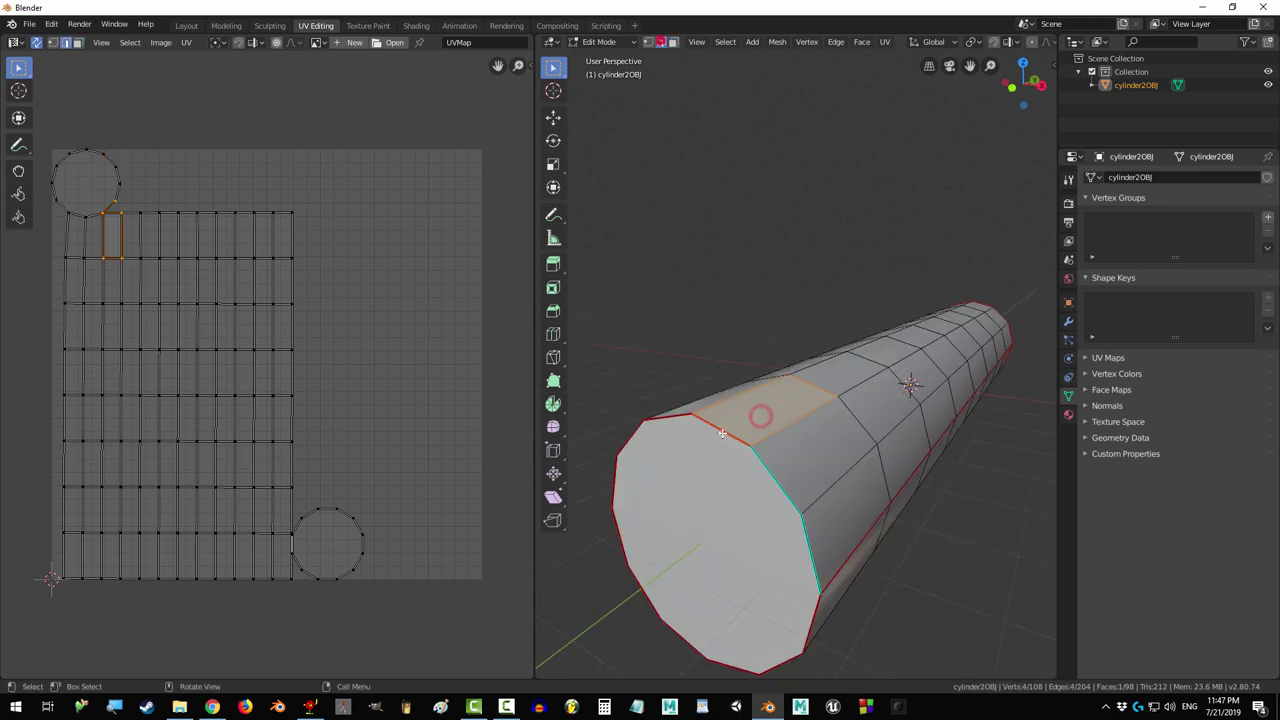
{"action": "left_click", "coordinate": [720, 434]}
{"action": "right_click", "coordinate": [720, 435]}
{"action": "left_click", "coordinate": [699, 434]}
- Check the front cap's UV island and clear the seams from the following edges around its rim
{"action": "left_click", "coordinate": [674, 42]}
{"action": "left_click", "coordinate": [798, 561]}
{"action": "middle_click_drag", "start_coordinate": [798, 561], "coordinate": [834, 556]}
{"action": "left_click", "coordinate": [661, 42]}
{"action": "left_click", "coordinate": [850, 467]}
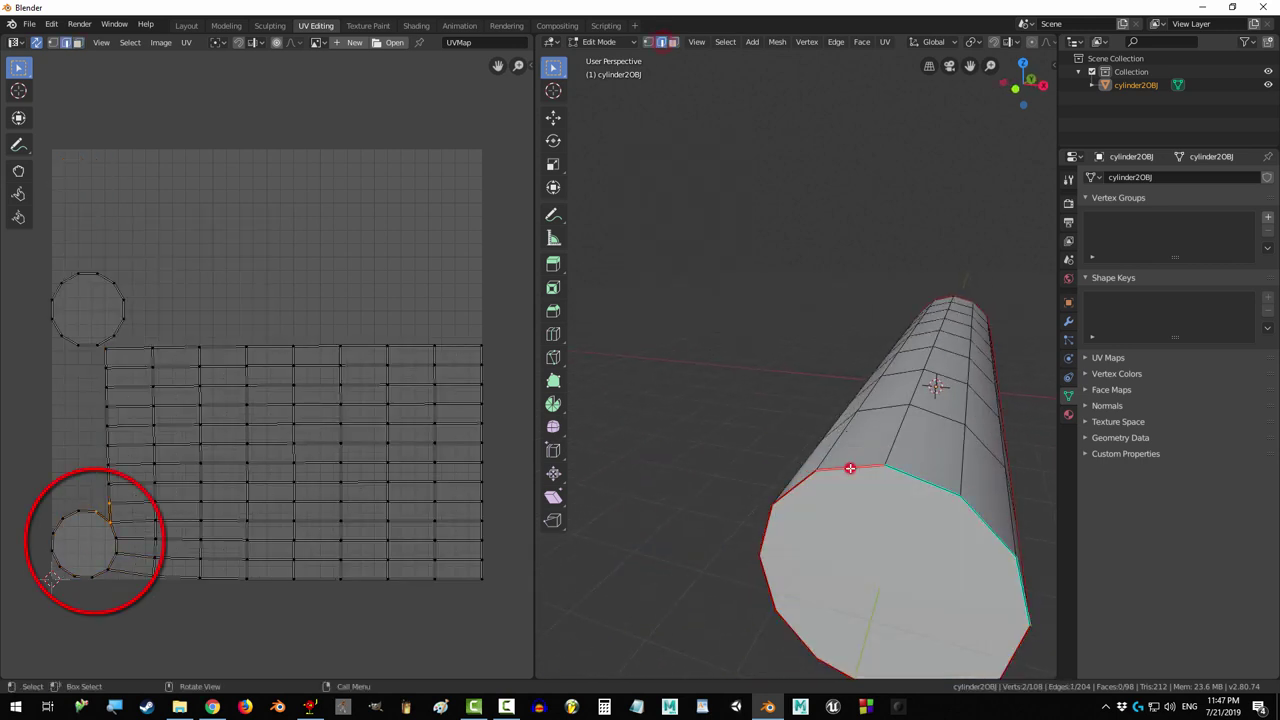
{"action": "right_click", "coordinate": [851, 468]}
{"action": "left_click", "coordinate": [820, 470]}
{"action": "middle_click_drag", "start_coordinate": [820, 476], "coordinate": [866, 409]}
{"action": "right_click", "coordinate": [866, 409]}
{"action": "left_click", "coordinate": [894, 409]}
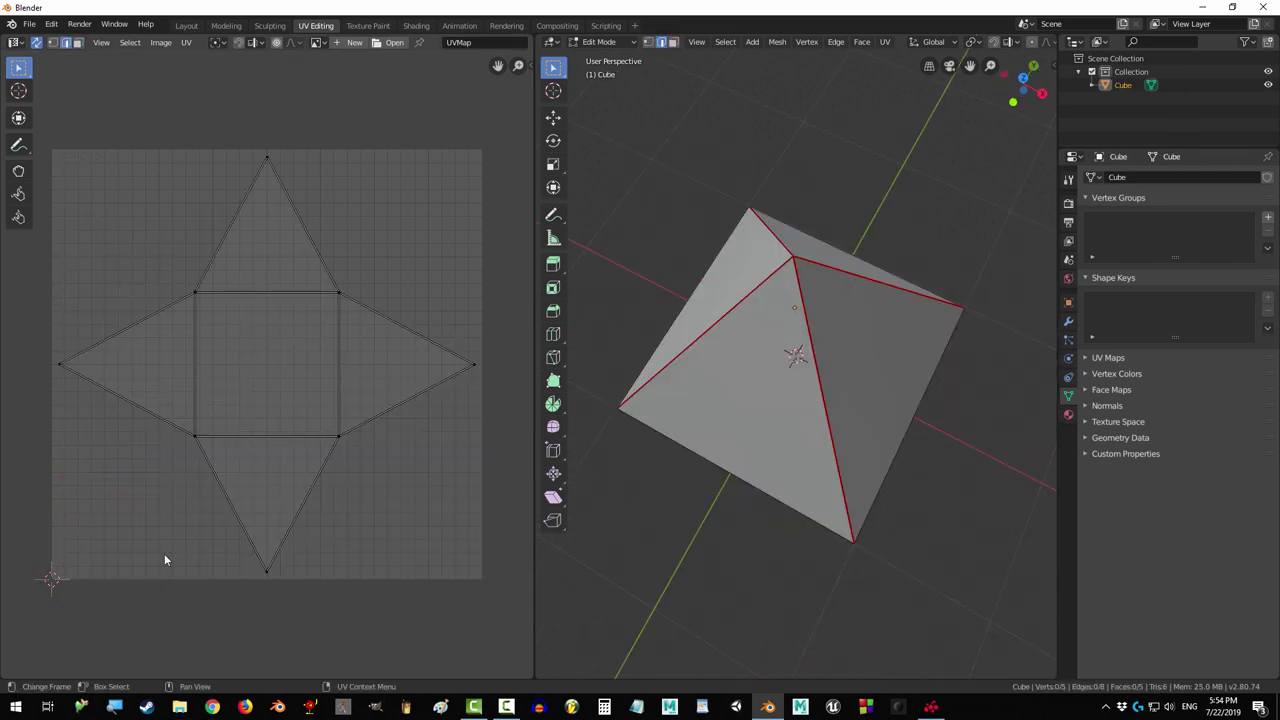
- Examine the seams along the pyramid's four sloping edges from several angles
{"action": "scroll", "coordinate": [361, 467], "scroll_direction": "down", "scroll_amount": 2}
{"action": "scroll", "coordinate": [361, 467], "scroll_direction": "up", "scroll_amount": 3}
{"action": "scroll", "coordinate": [361, 467], "scroll_direction": "down", "scroll_amount": 1}
{"action": "middle_click_drag", "start_coordinate": [933, 537], "coordinate": [794, 407]}
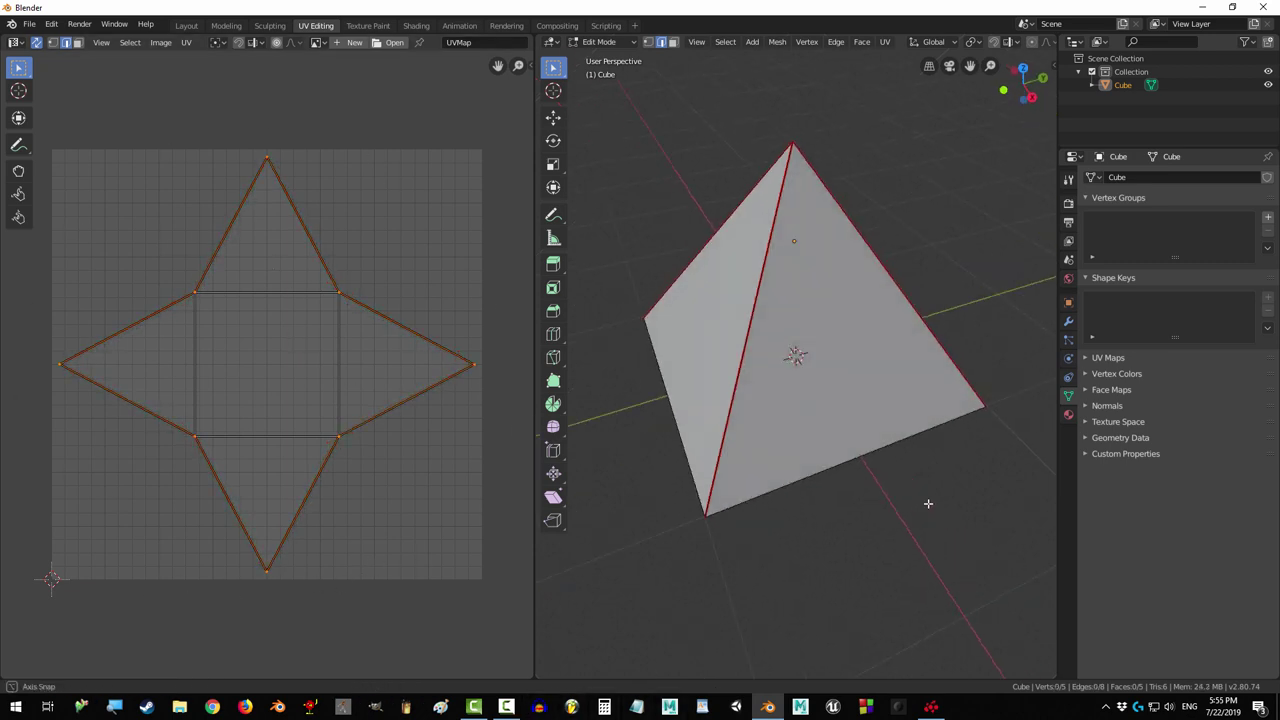
{"action": "mouse_move", "coordinate": [923, 503]}
{"action": "middle_mouse_down"}
{"action": "mouse_move", "coordinate": [737, 371]}
{"action": "mouse_move", "coordinate": [700, 400]}
{"action": "middle_mouse_up"}
{"action": "left_click_drag", "start_coordinate": [607, 477], "coordinate": [867, 349]}
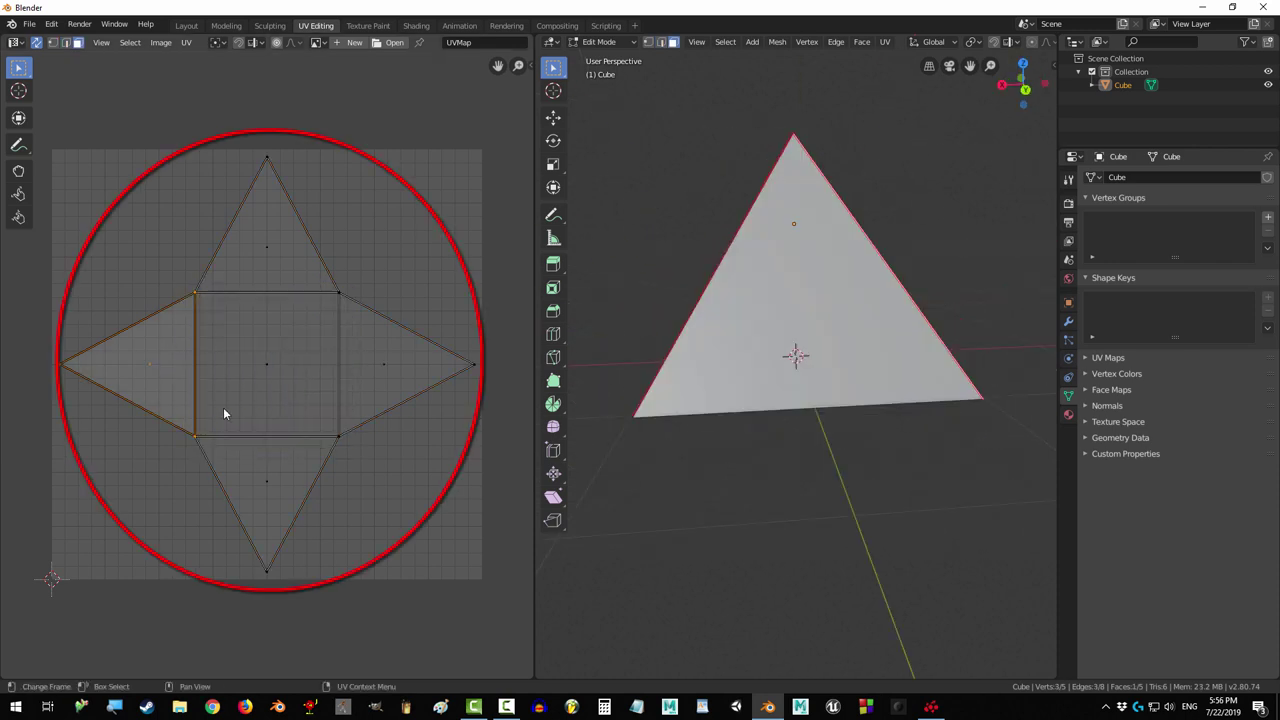
- Select each triangular face in the pyramid's UV map to identify the matching side on the model
{"action": "left_click", "coordinate": [273, 490]}
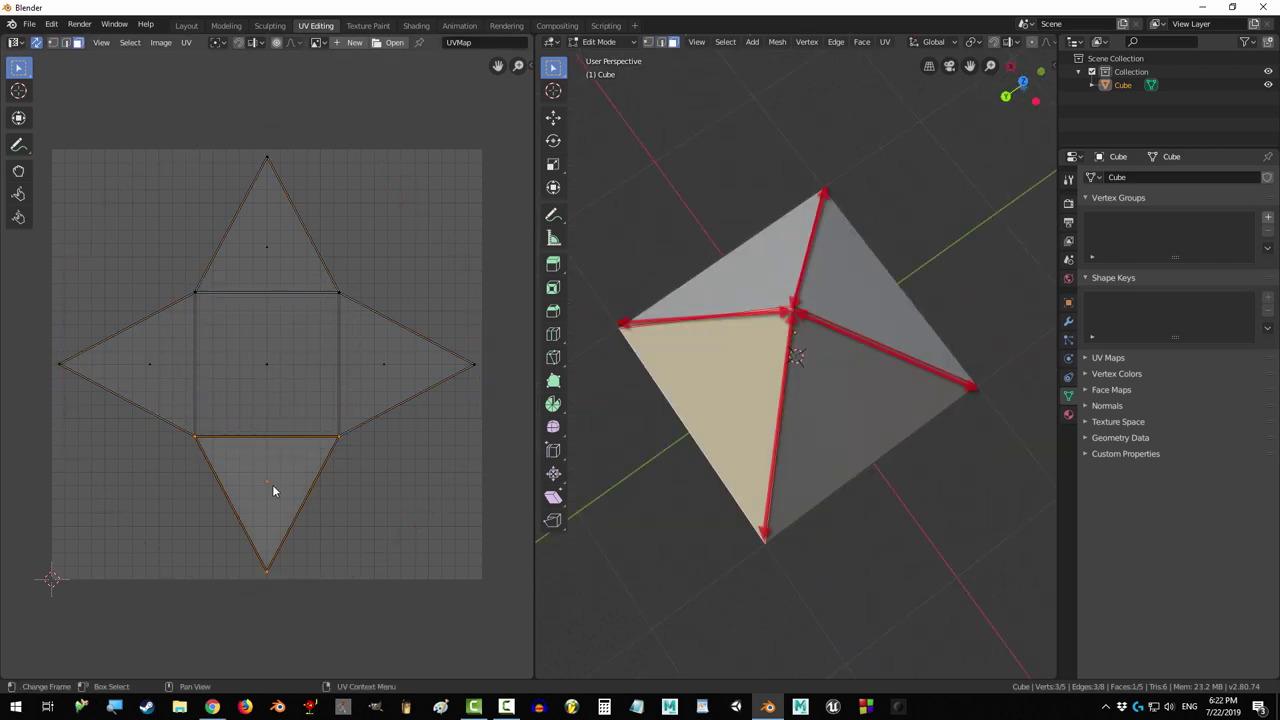
{"action": "left_click", "coordinate": [379, 382]}
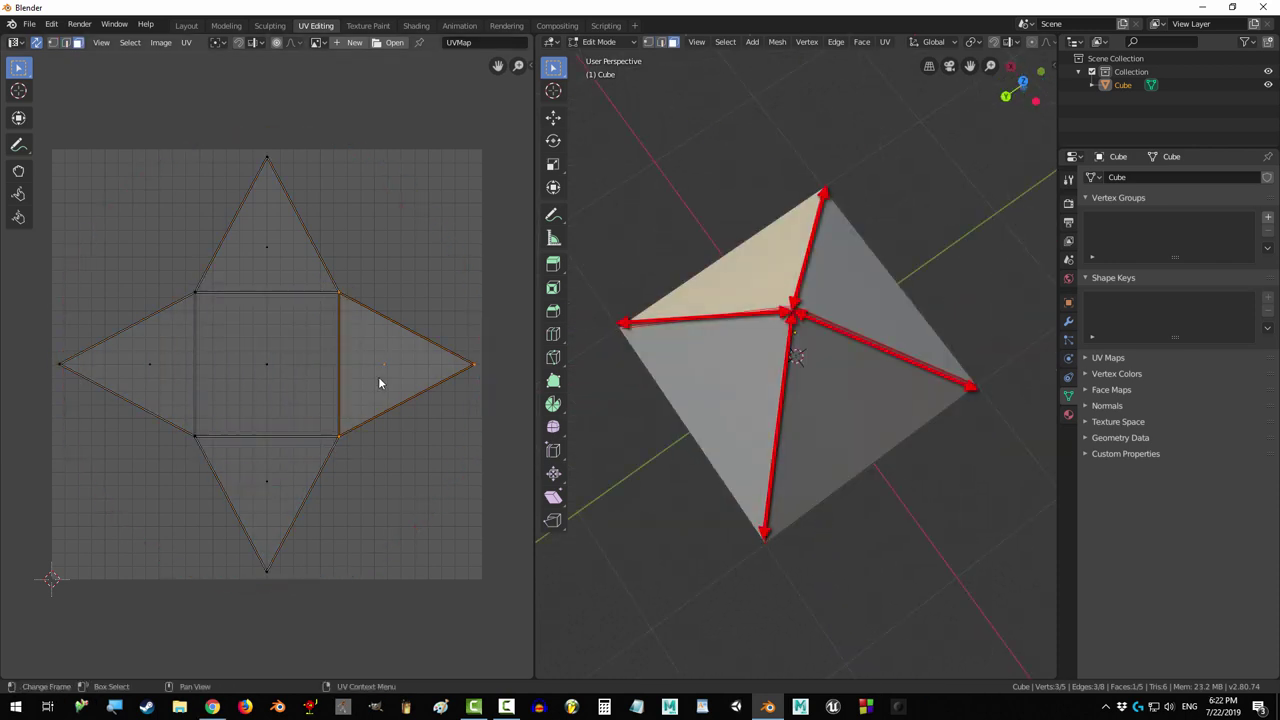
{"action": "left_click", "coordinate": [286, 240]}
{"action": "left_click", "coordinate": [114, 375]}
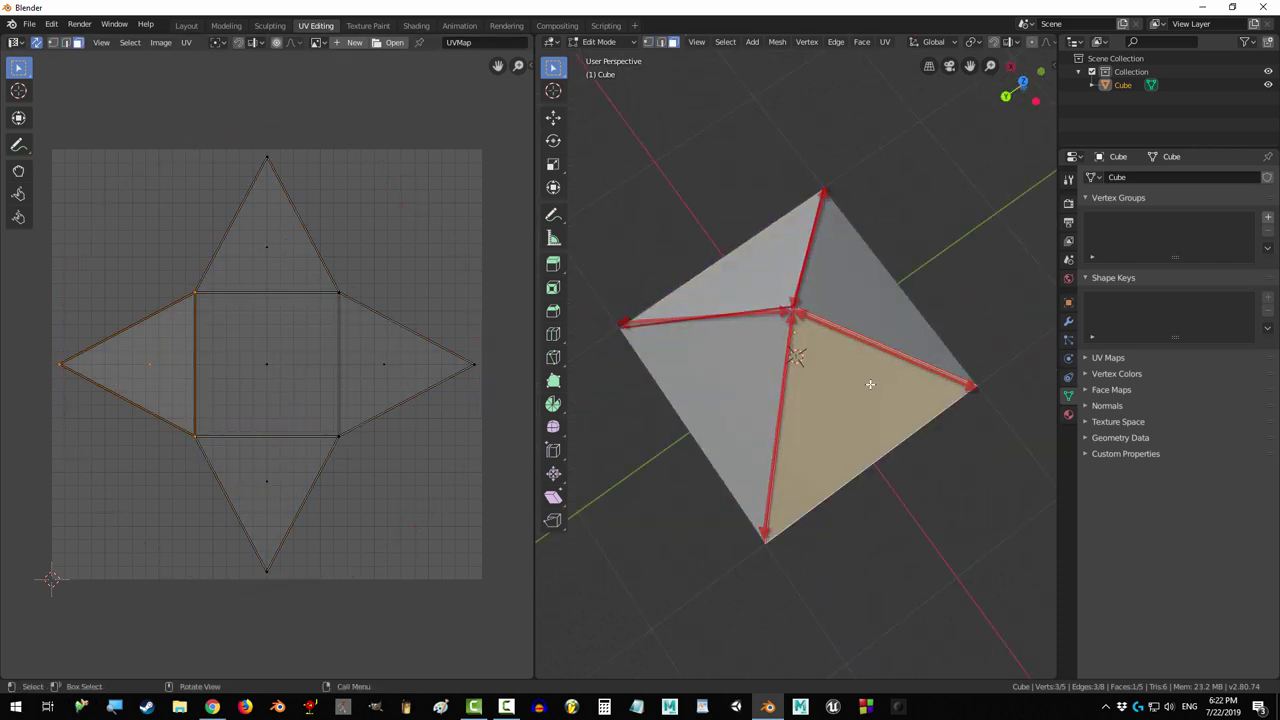
{"action": "left_click", "coordinate": [118, 375]}
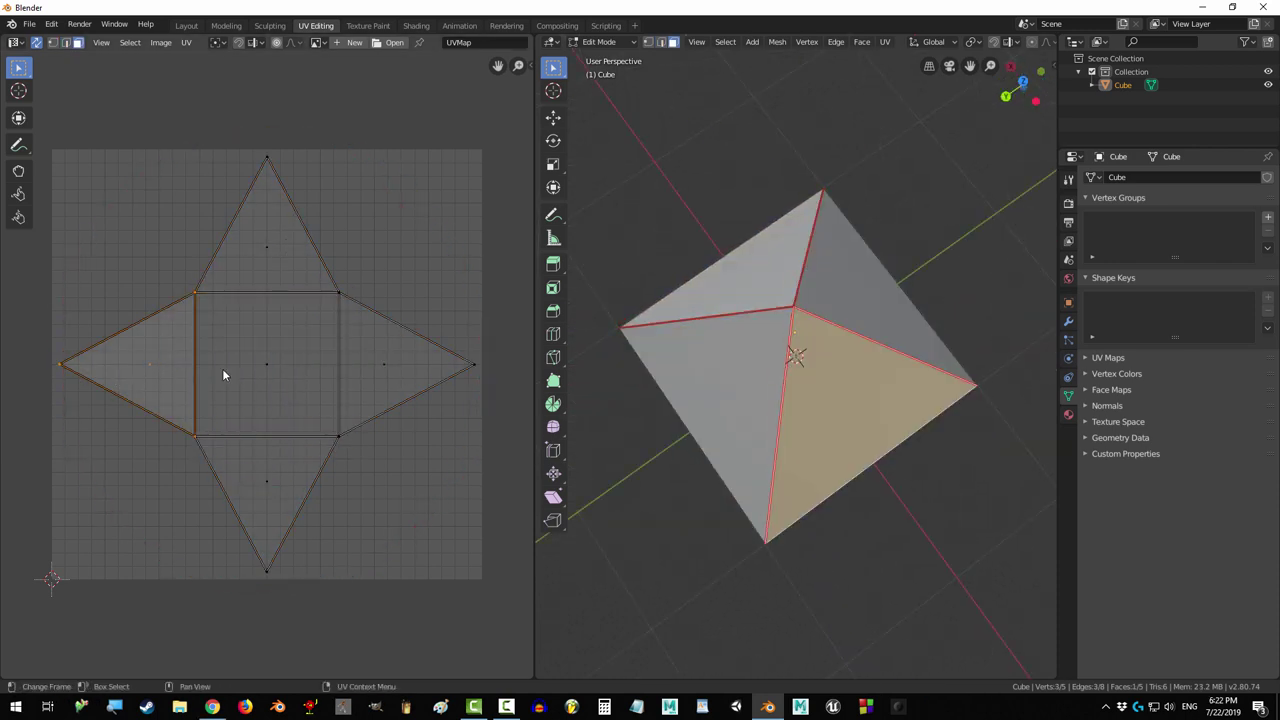
- Alternate between the square base and the surrounding triangles in the UV map to examine how they connect
{"action": "left_click", "coordinate": [222, 375]}
{"action": "left_click", "coordinate": [262, 473]}
{"action": "left_click", "coordinate": [261, 372]}
{"action": "left_click", "coordinate": [424, 355]}
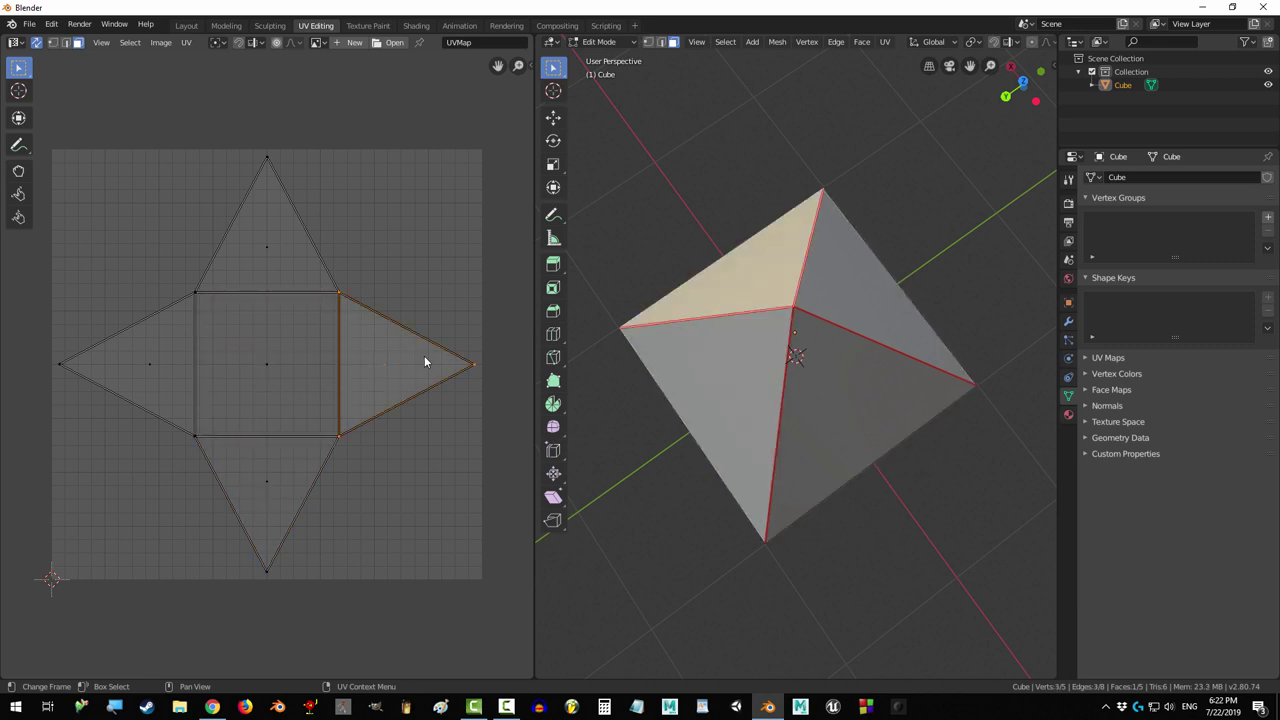
{"action": "left_click", "coordinate": [318, 305]}
{"action": "left_click", "coordinate": [284, 266]}
{"action": "left_click", "coordinate": [267, 350]}
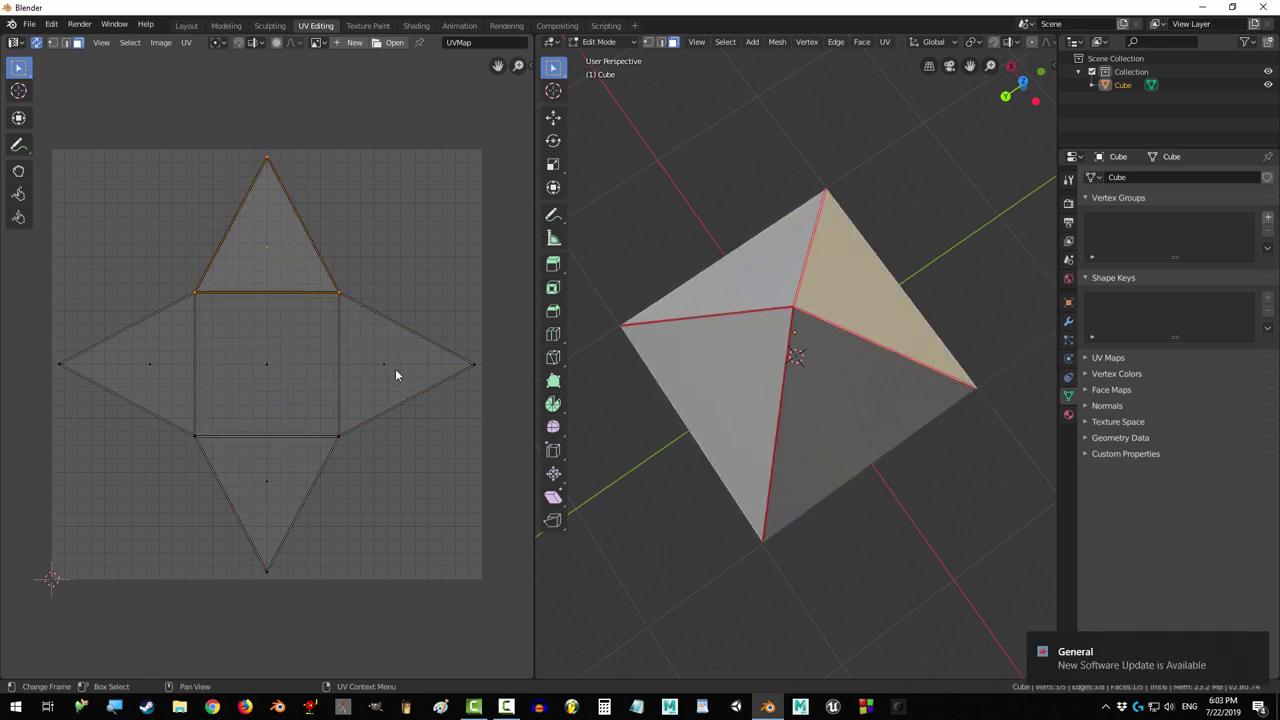
{"action": "left_click", "coordinate": [395, 369]}
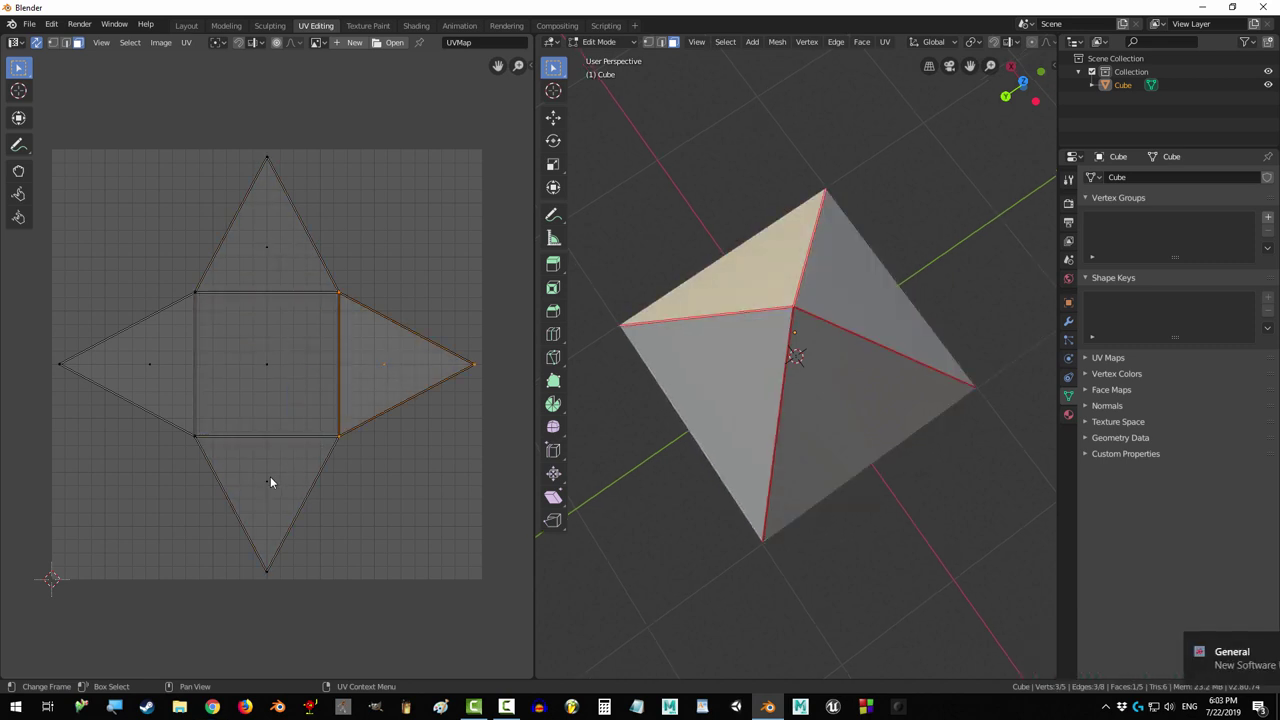
{"action": "left_click", "coordinate": [270, 478]}
{"action": "left_click", "coordinate": [162, 386]}
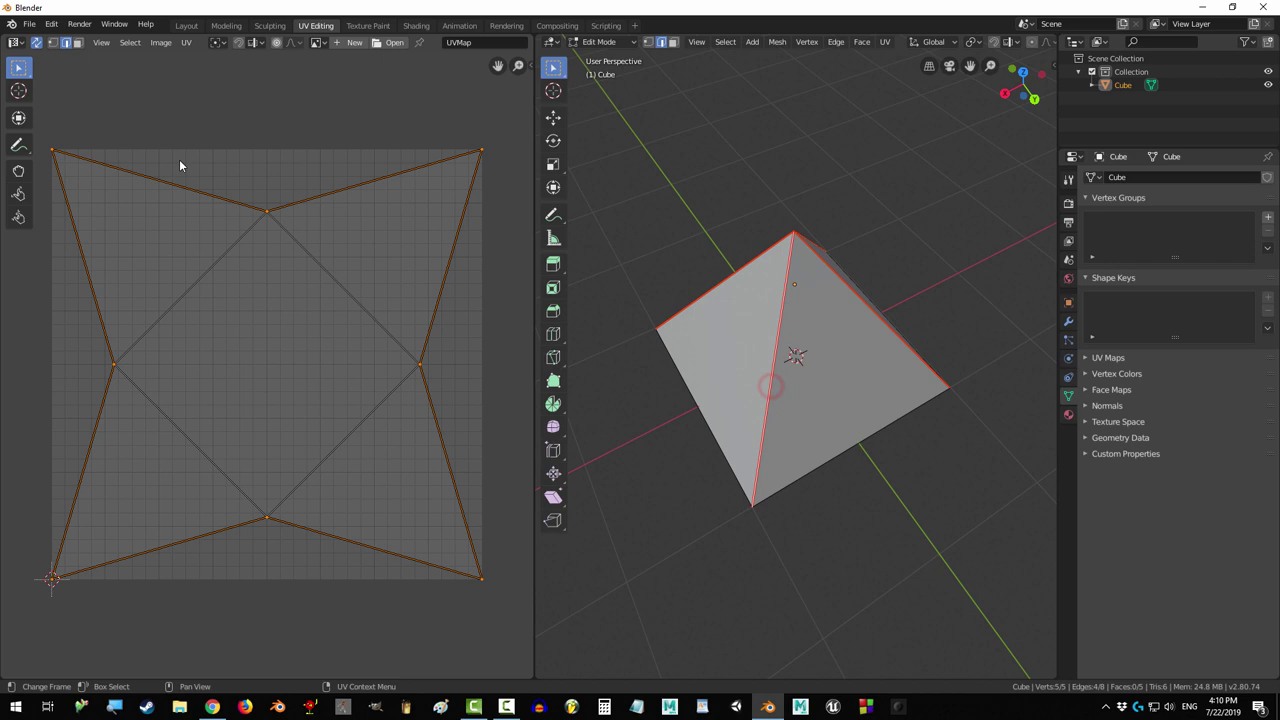
- Rotate the pyramid's entire UV layout and leave nothing selected
{"action": "key", "text": "a"}
{"action": "key", "text": "r"}
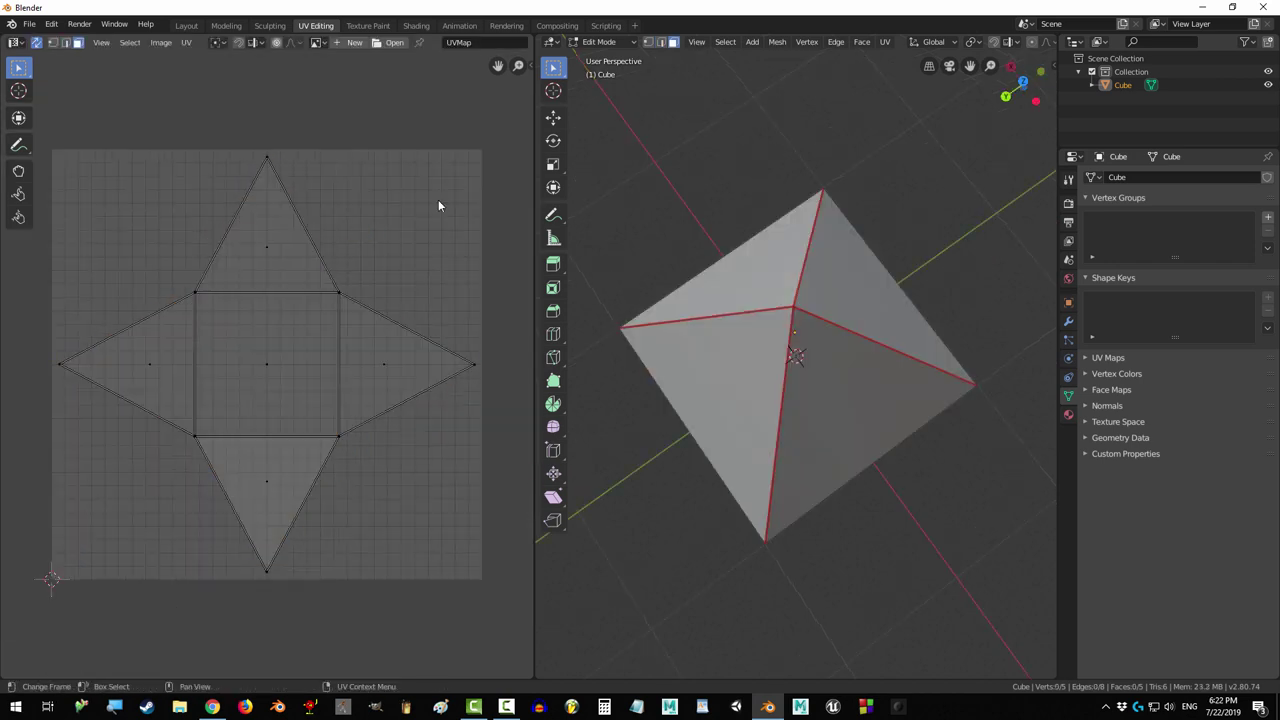
{"action": "left_click_drag", "start_coordinate": [516, 134], "coordinate": [75, 583]}
{"action": "key", "text": "alt+a"}
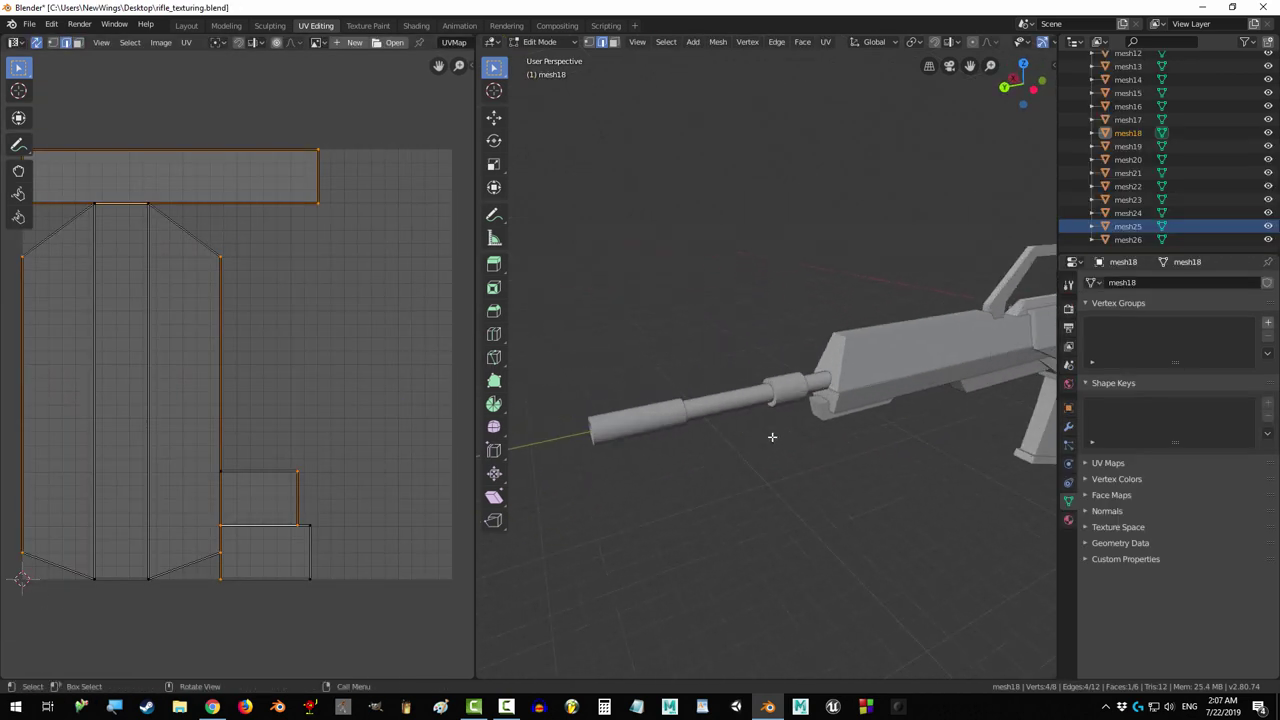
- Leave the current rifle part and open the collar around the barrel, mesh26, for mesh editing
{"action": "middle_click_drag", "start_coordinate": [771, 437], "coordinate": [628, 91]}
{"action": "key", "text": "Tab"}
{"action": "left_click", "coordinate": [657, 383]}
{"action": "key", "text": "Tab"}
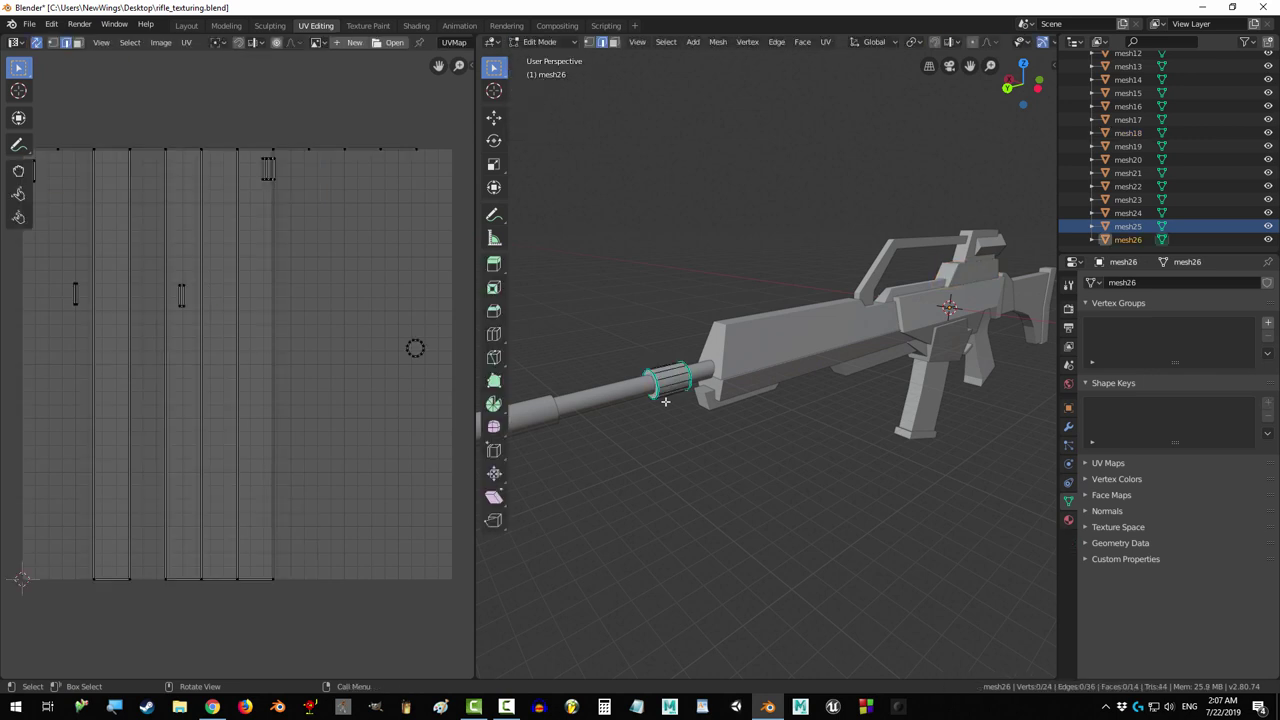
- Mark the edge loop at the barrel collar's muzzle-side end as a seam
{"action": "scroll", "coordinate": [723, 380], "scroll_direction": "up", "scroll_amount": 4}
{"action": "middle_click_drag", "start_coordinate": [663, 400], "coordinate": [651, 295], "text": "shift"}
{"action": "key", "text": "ctrl+e"}
{"action": "left_click", "coordinate": [737, 381]}
- Mark the edge loop at the barrel collar's receiver-side end as a seam
{"action": "left_click_drag", "start_coordinate": [651, 295], "coordinate": [719, 431]}
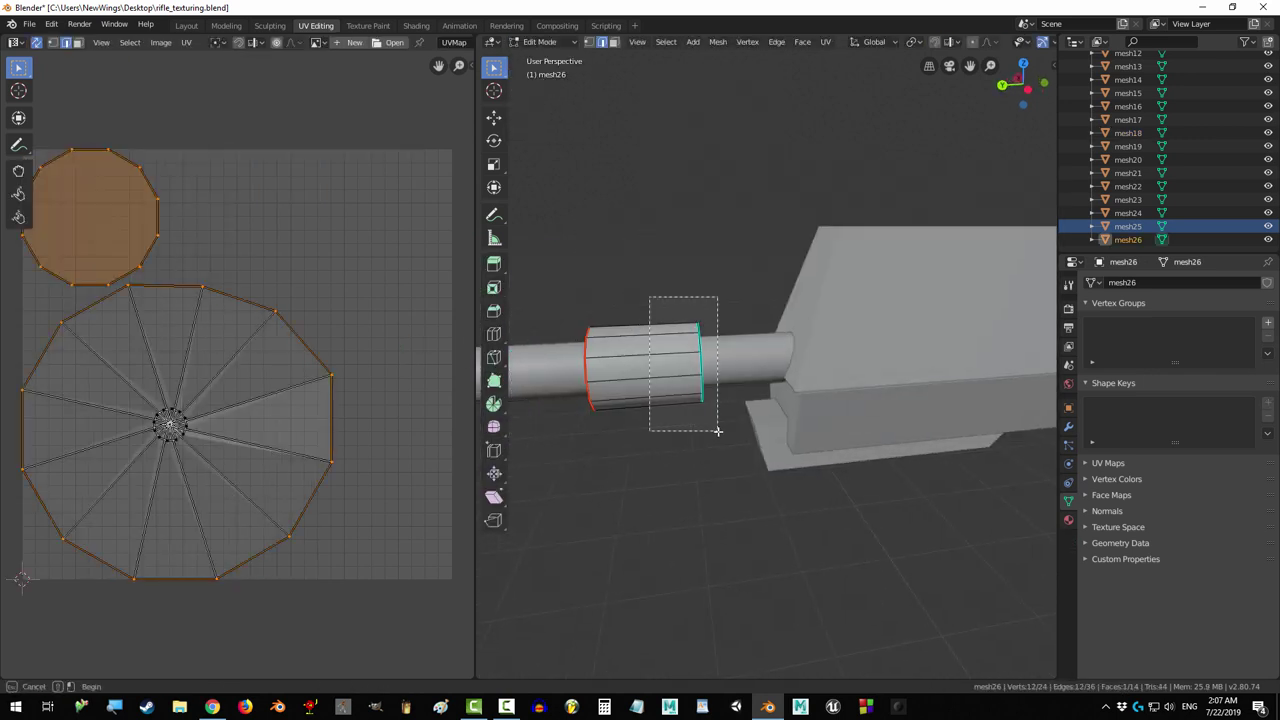
{"action": "middle_click_drag", "start_coordinate": [719, 431], "coordinate": [634, 345]}
{"action": "key", "text": "ctrl+e"}
{"action": "left_click", "coordinate": [634, 345]}
{"action": "key", "text": "ctrl+e"}
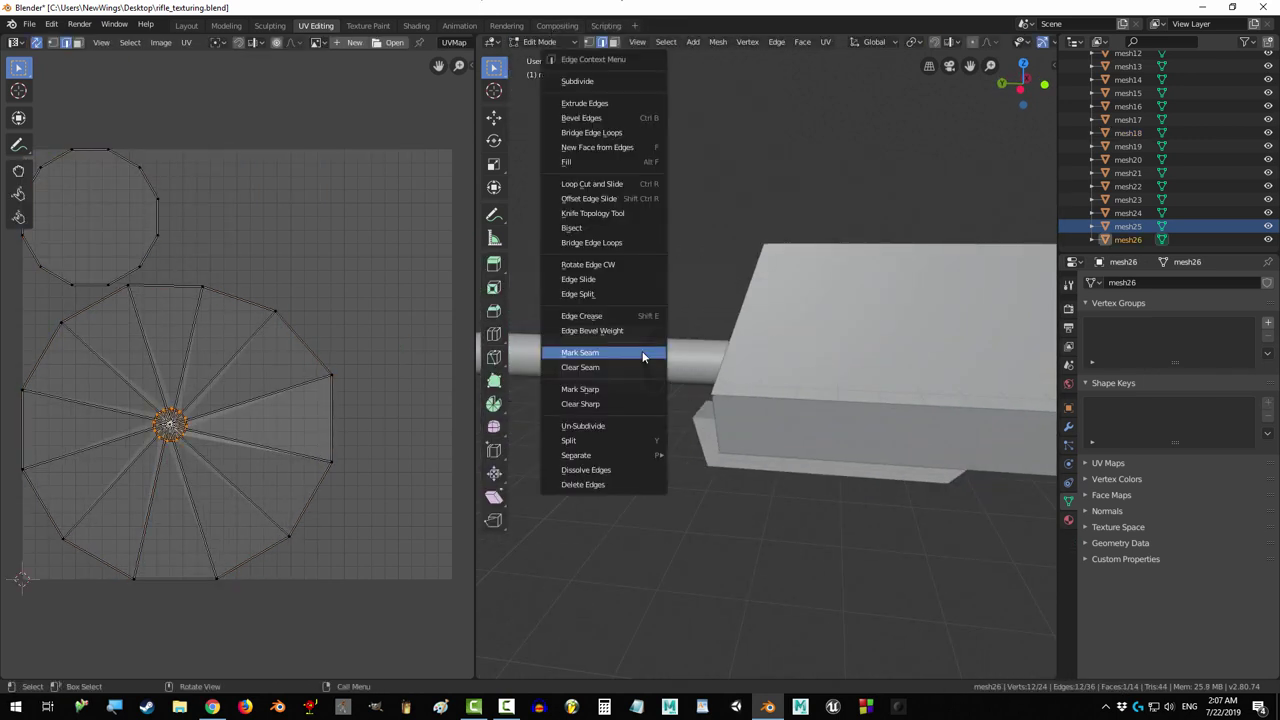
{"action": "left_click", "coordinate": [649, 349]}
- Mark one lengthwise edge of the barrel collar as a seam so its side unrolls into a flat strip
{"action": "key", "text": "KP_Decimal"}
{"action": "key", "text": "ctrl+e"}
{"action": "left_click", "coordinate": [754, 379]}
{"action": "middle_click_drag", "start_coordinate": [754, 379], "coordinate": [709, 391]}
{"action": "scroll", "coordinate": [760, 397], "scroll_direction": "down", "scroll_amount": 5}
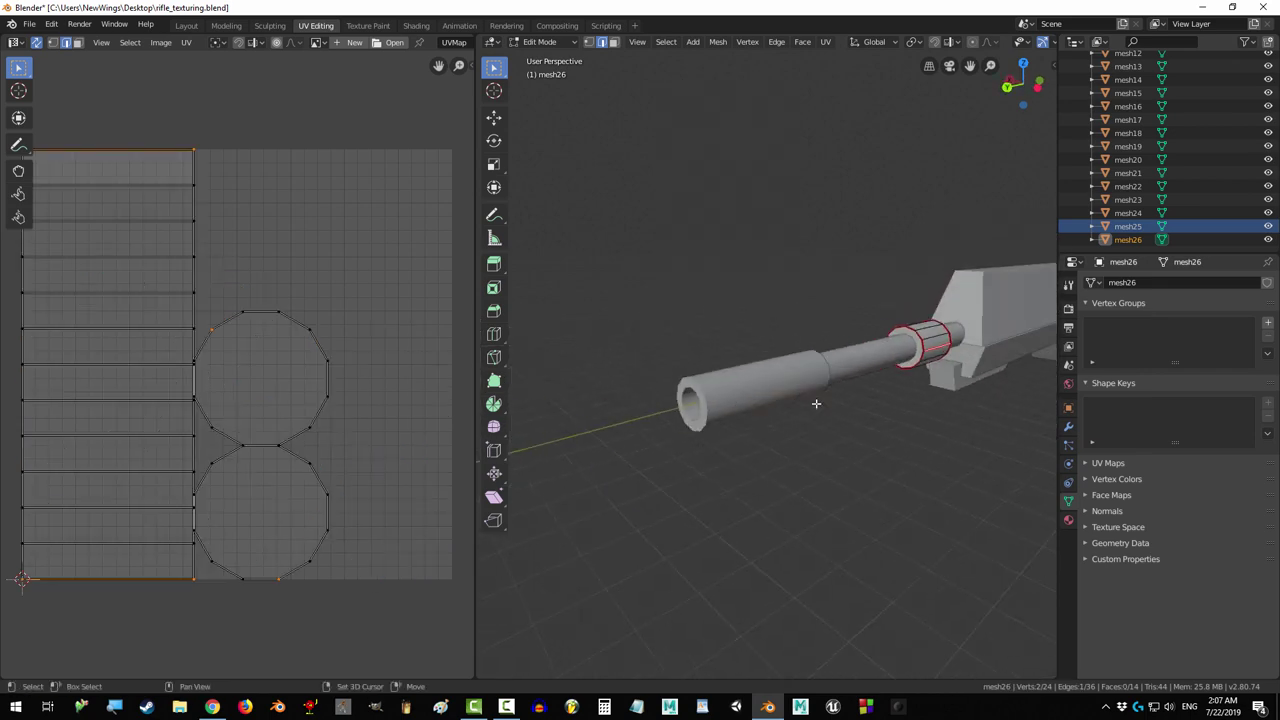
- Leave the barrel collar and open the muzzle sleeve, mesh25, for mesh editing
{"action": "middle_click_drag", "start_coordinate": [814, 403], "coordinate": [730, 385]}
{"action": "left_click", "coordinate": [560, 43]}
{"action": "left_click", "coordinate": [555, 58]}
{"action": "left_click", "coordinate": [655, 370]}
{"action": "key", "text": "Tab"}
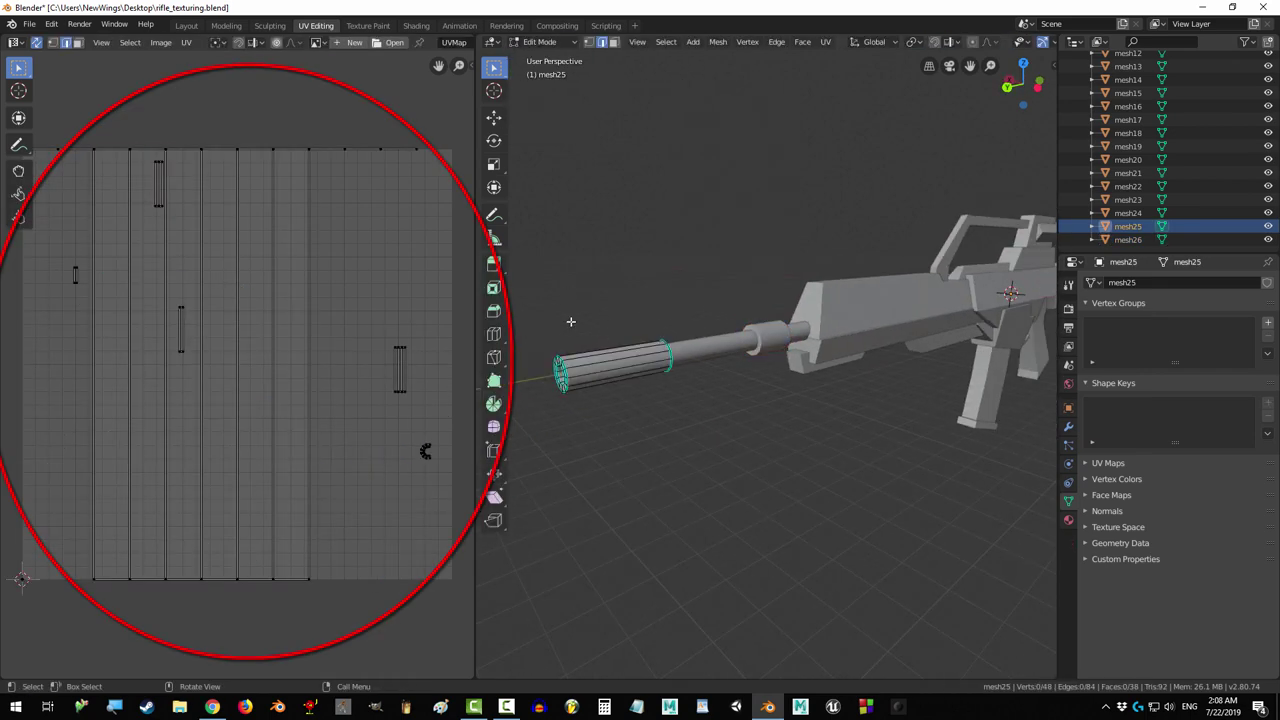
- Mark the edge loops at the muzzle sleeve's ends and one lengthwise edge along its side as seams
{"action": "key", "text": "ctrl+e"}
{"action": "left_click", "coordinate": [566, 366]}
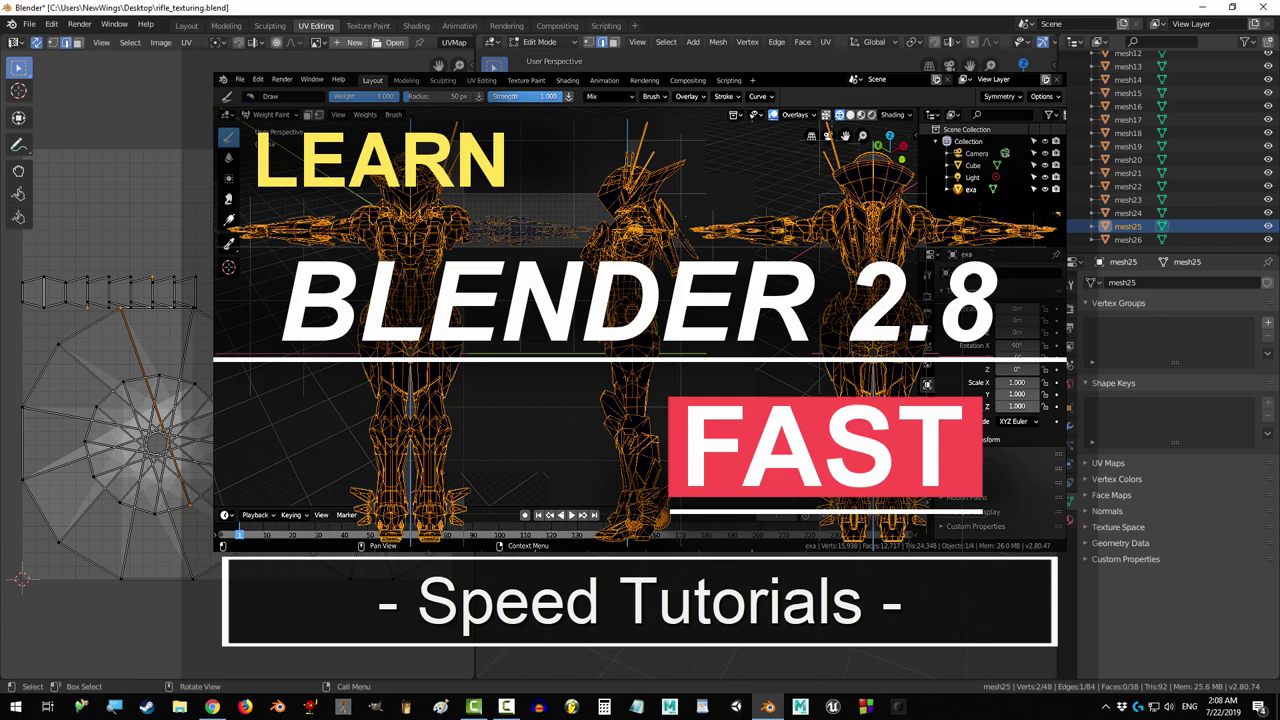
{"action": "key", "text": "ctrl+e"}
{"action": "key", "text": "ctrl+e"}
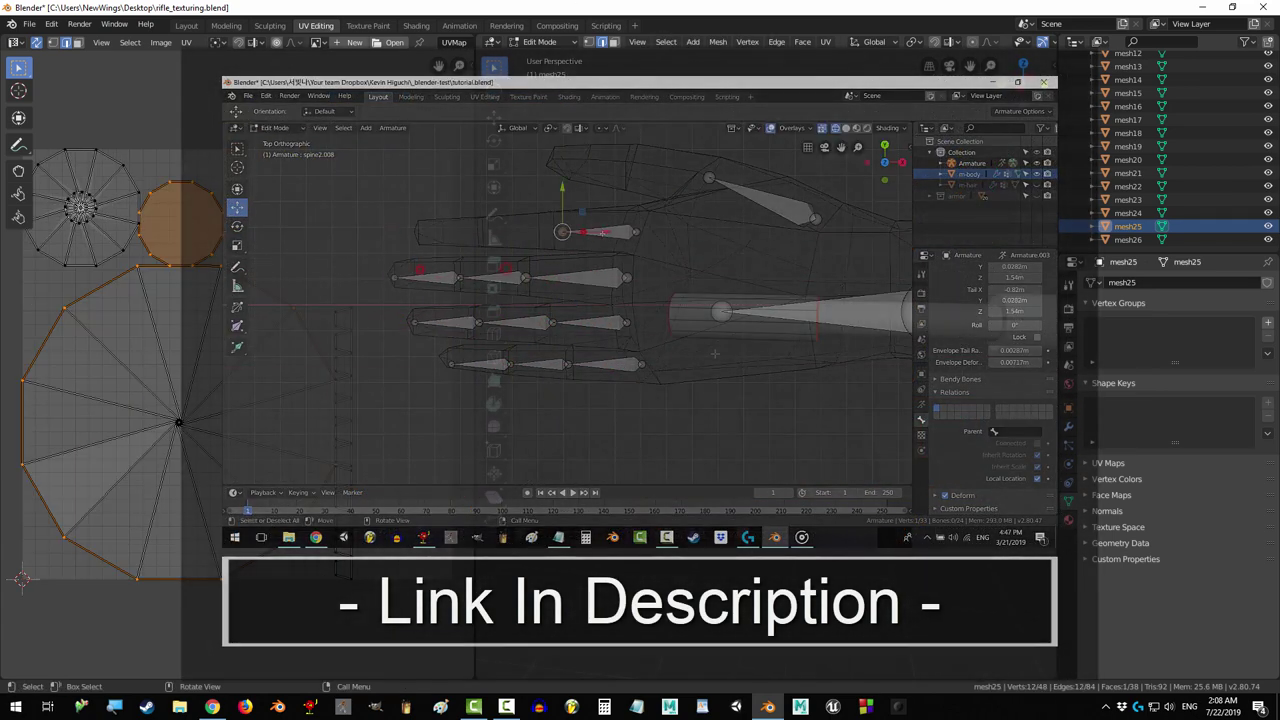
{"action": "left_click", "coordinate": [758, 326]}
{"action": "key", "text": "ctrl+e"}
{"action": "left_click", "coordinate": [760, 329]}
- Switch to face selection and pick the muzzle sleeve's side strips one after another in the UV map to examine their matching faces
{"action": "middle_click_drag", "start_coordinate": [762, 331], "coordinate": [884, 364]}
{"action": "key", "text": "3"}
{"action": "left_click", "coordinate": [194, 292]}
{"action": "left_click", "coordinate": [191, 342]}
{"action": "left_click", "coordinate": [193, 367]}
{"action": "left_click", "coordinate": [195, 393]}
{"action": "left_click", "coordinate": [196, 442]}
{"action": "left_click", "coordinate": [194, 517]}
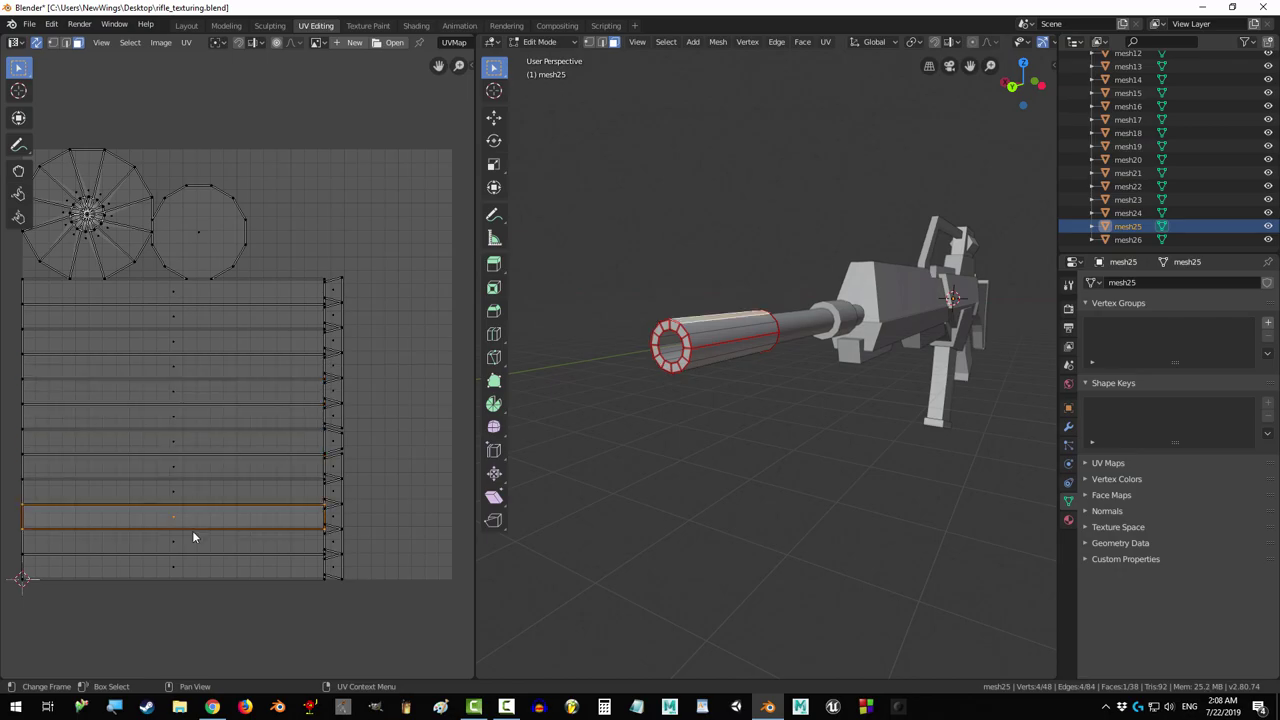
{"action": "left_click", "coordinate": [194, 542]}
{"action": "left_click", "coordinate": [193, 566]}
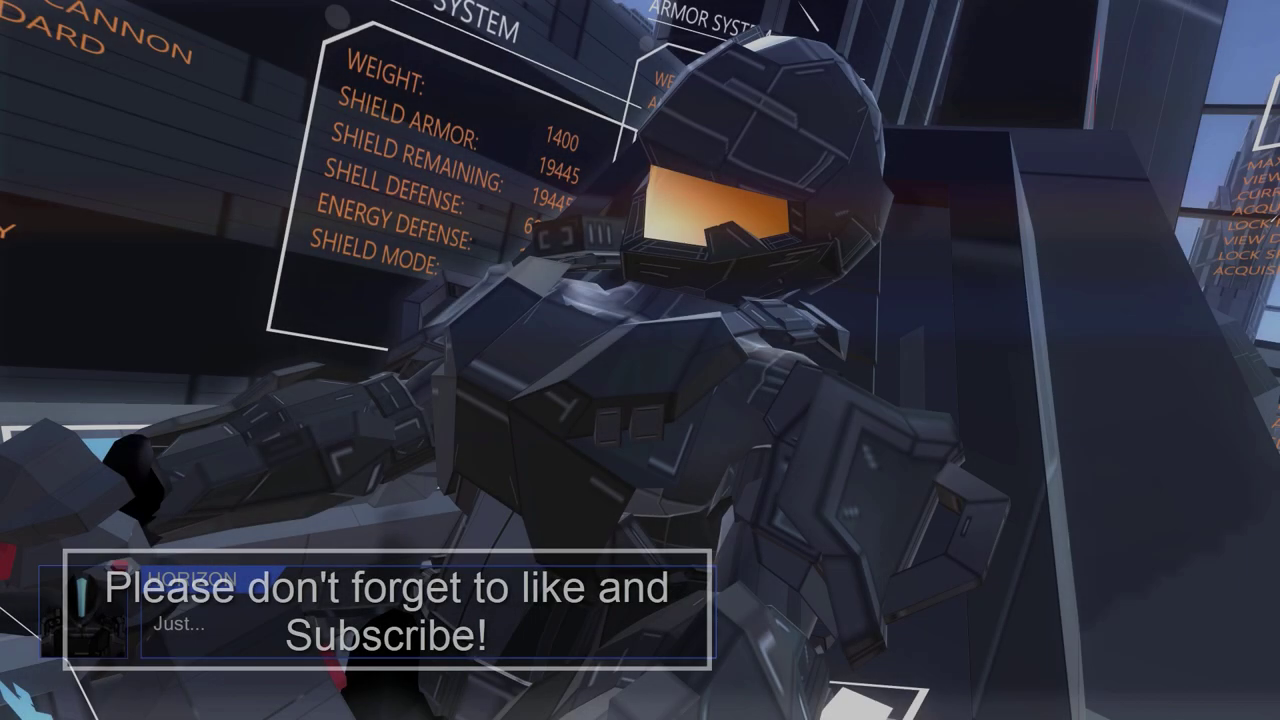